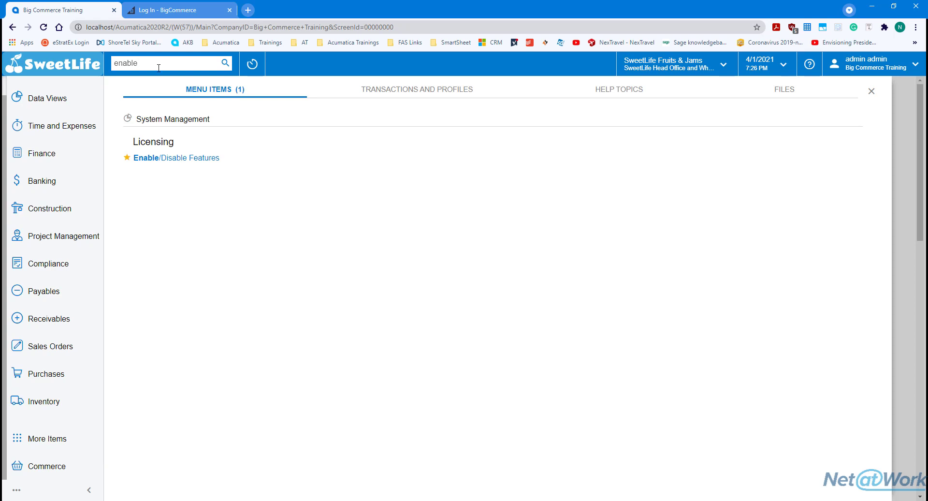
Open Enable/Disable Features and confirm BigCommerce Connector is enabled under Commerce Integration
{"action": "left_click", "coordinate": [164, 160]}
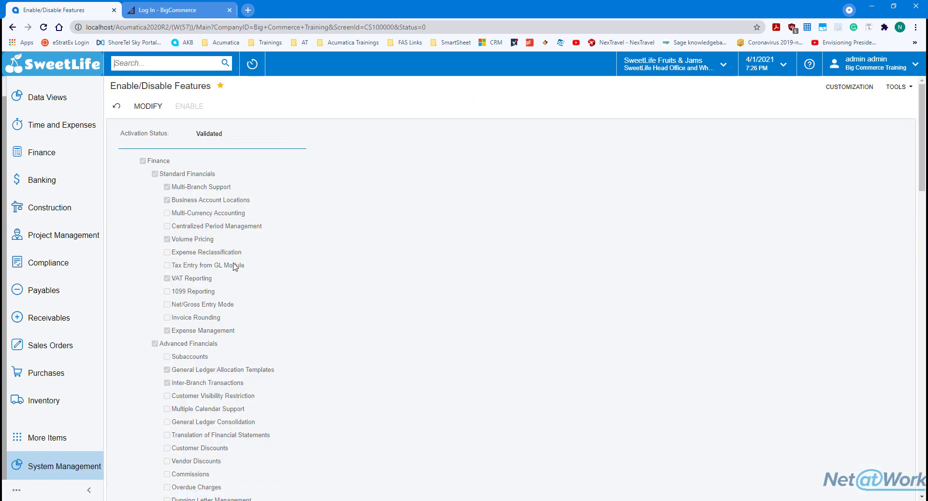
{"action": "scroll", "coordinate": [233, 266], "scroll_direction": "down", "scroll_amount": 8}
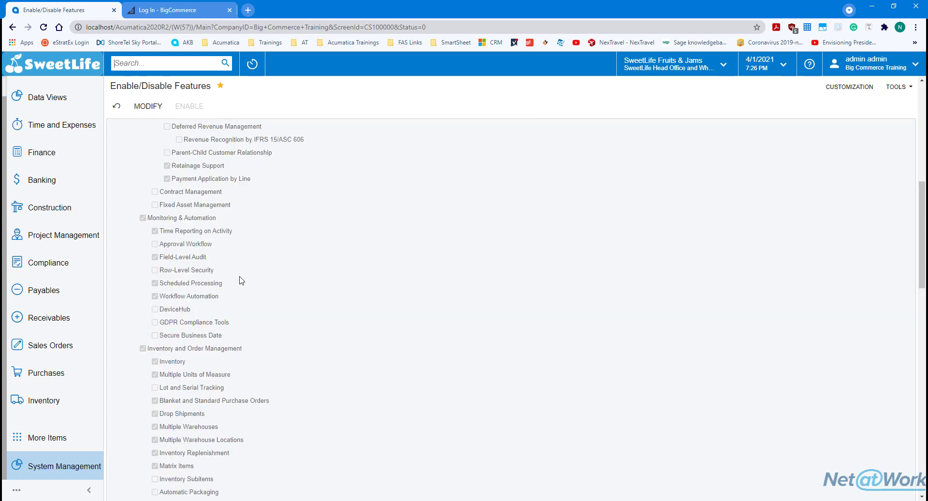
{"action": "scroll", "coordinate": [241, 280], "scroll_direction": "down", "scroll_amount": 6}
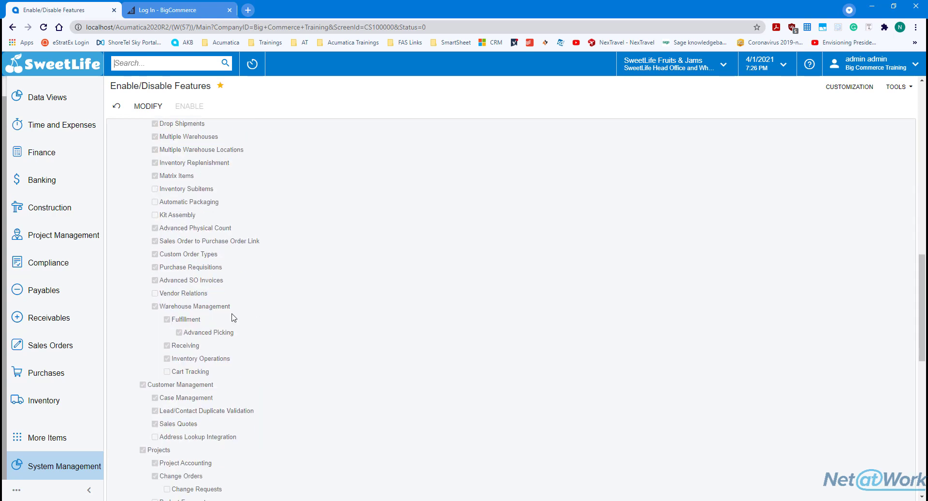
{"action": "scroll", "coordinate": [234, 317], "scroll_direction": "down", "scroll_amount": 6}
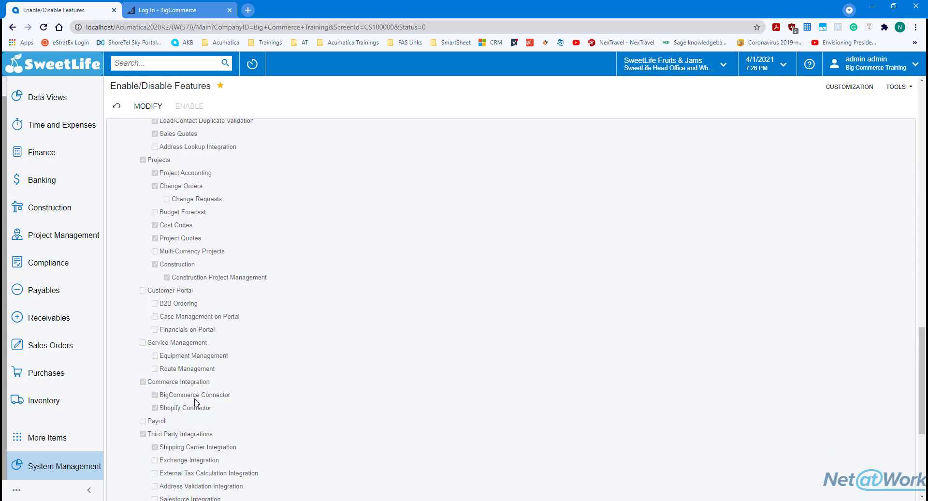
{"action": "scroll", "coordinate": [195, 399], "scroll_direction": "down", "scroll_amount": 2}
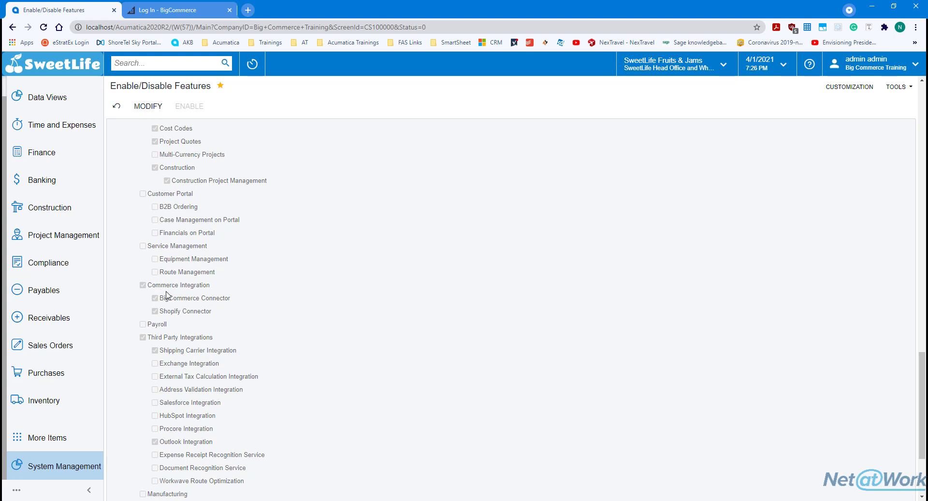
{"action": "left_click", "coordinate": [67, 440]}
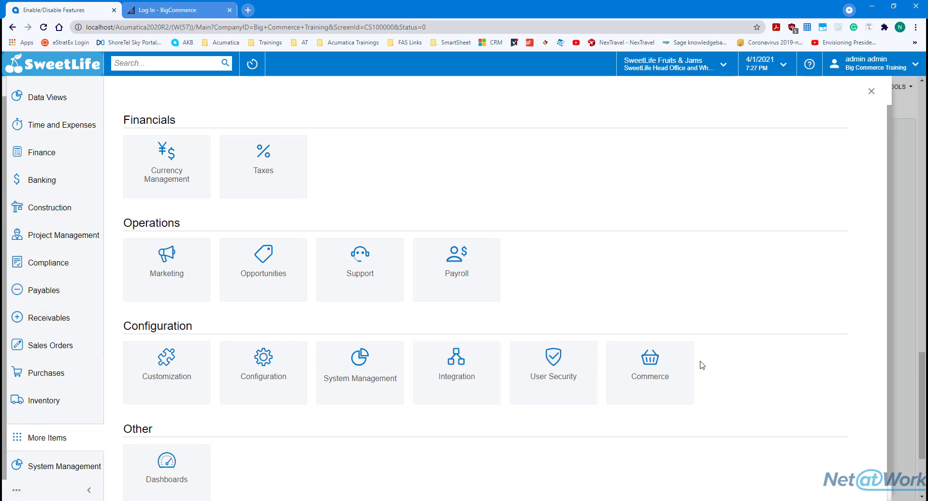
Pin Commerce to the sidebar, open its workspace, and go to BigCommerce Stores
{"action": "left_click", "coordinate": [683, 357]}
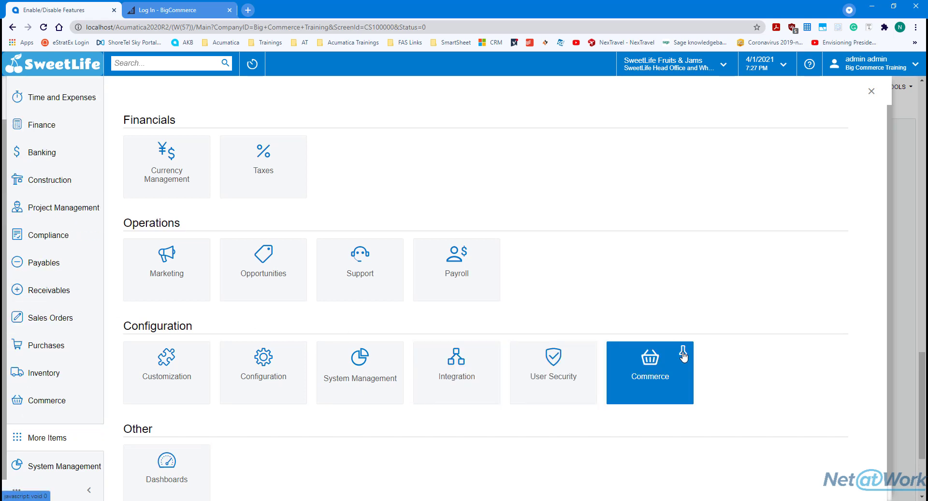
{"action": "left_click", "coordinate": [69, 411]}
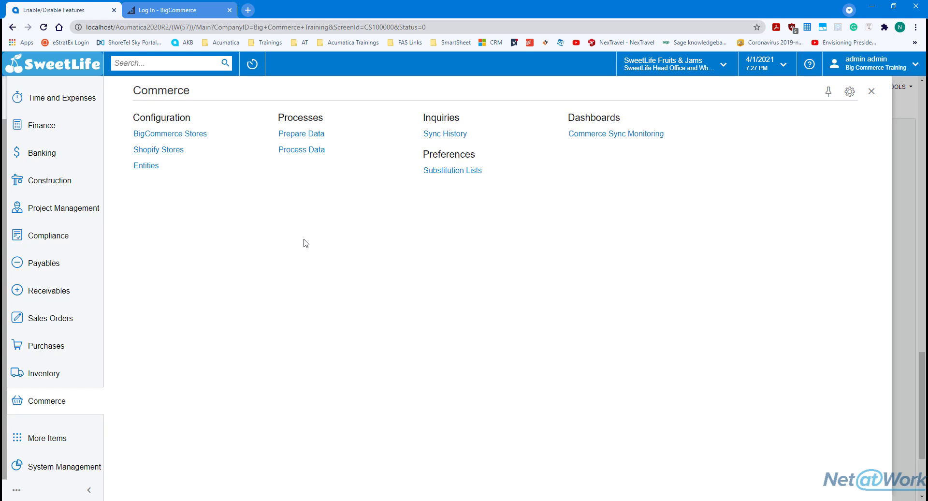
{"action": "left_click", "coordinate": [187, 140]}
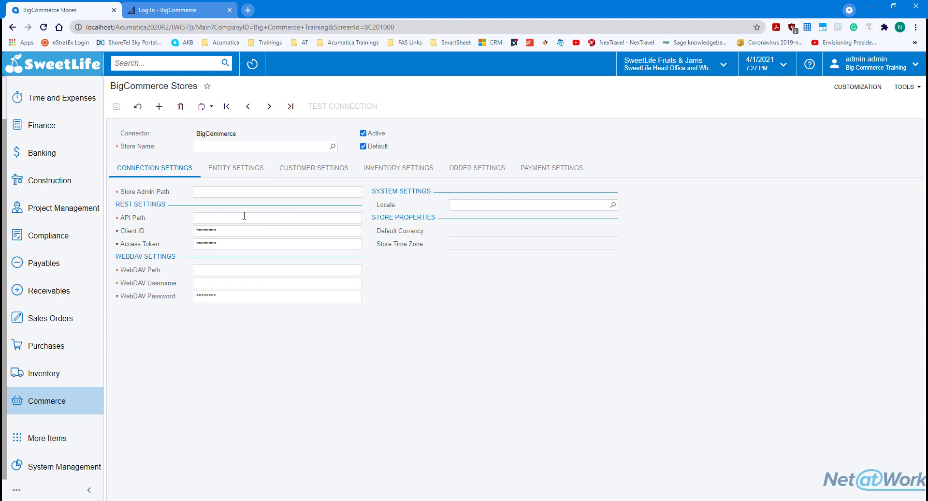
Switch to the 'Log In - BigCommerce' browser tab
{"action": "left_click", "coordinate": [169, 17]}
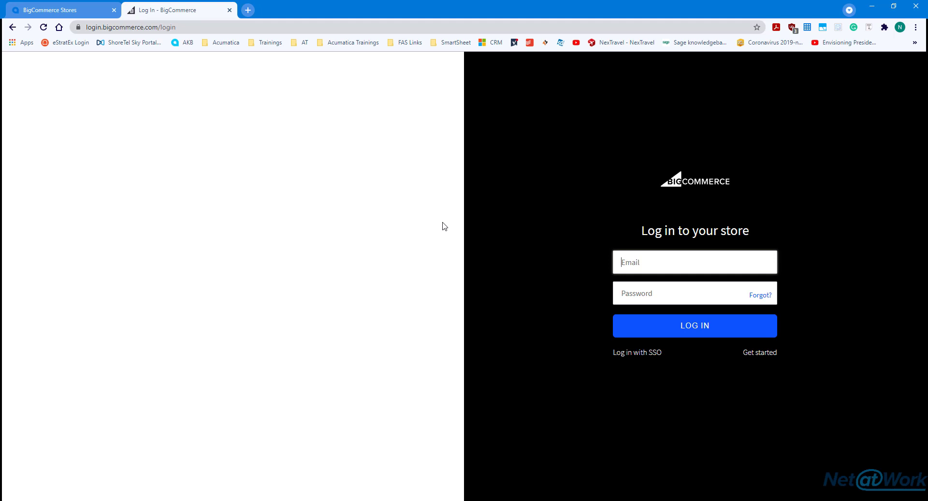
Start a BigCommerce free trial and submit the sign-up e-mail address
{"action": "left_click", "coordinate": [757, 356]}
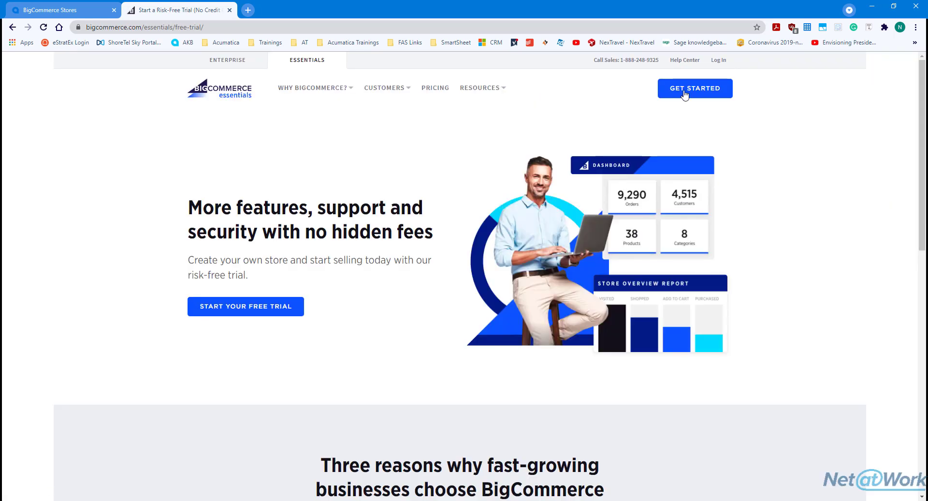
{"action": "left_click", "coordinate": [680, 96]}
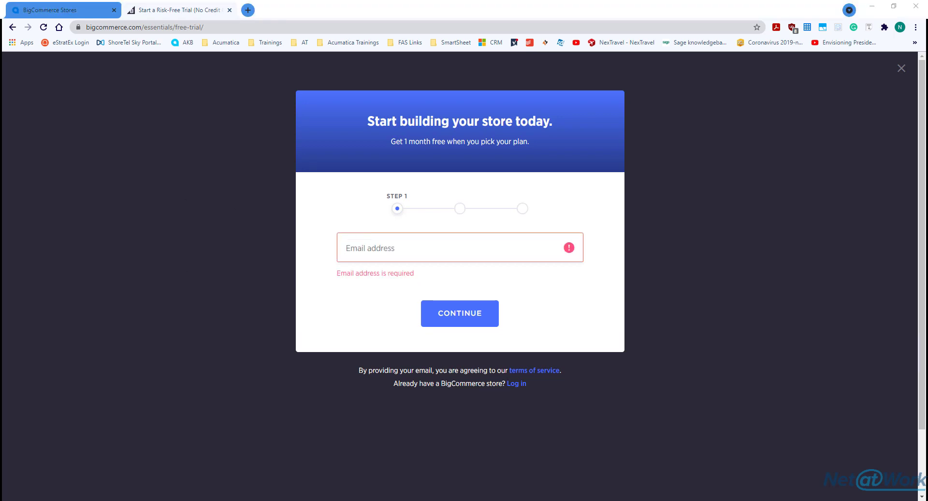
{"action": "left_click", "coordinate": [403, 242]}
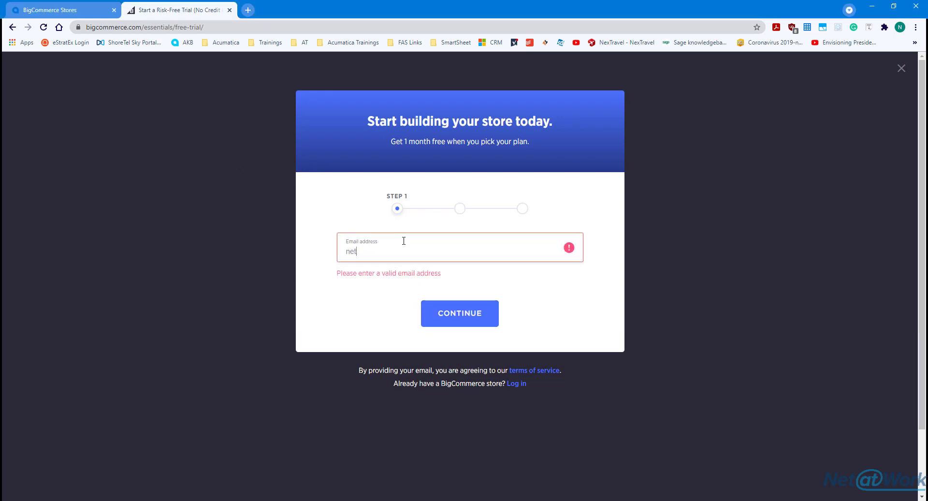
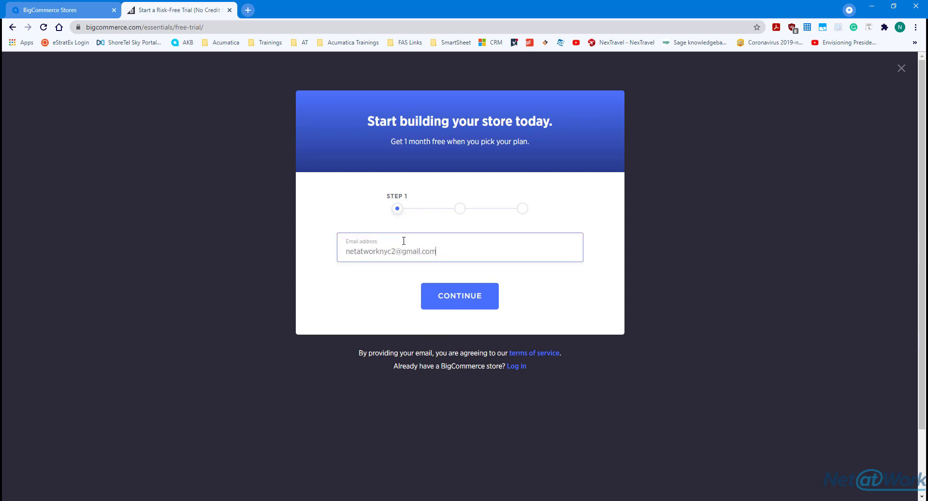
{"action": "left_click", "coordinate": [480, 294]}
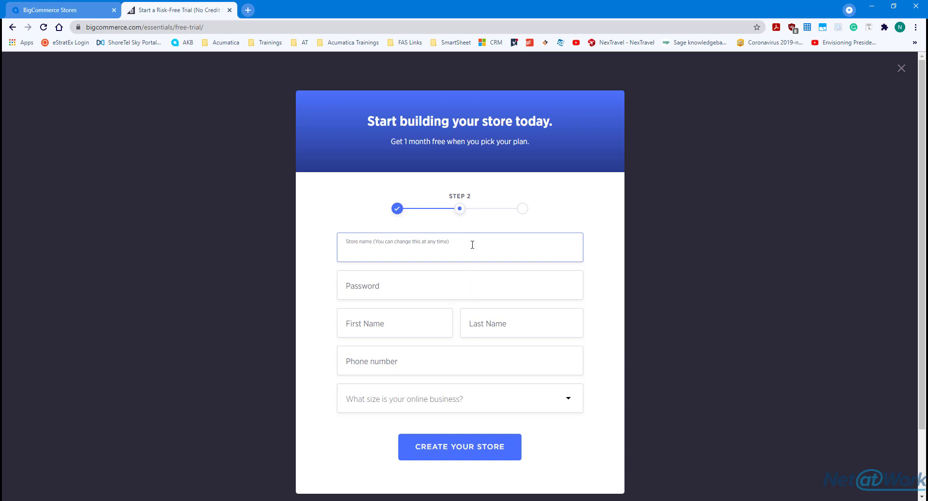
Enter store name 'Commerce Test' and set the account password
{"action": "key", "text": "Tab"}
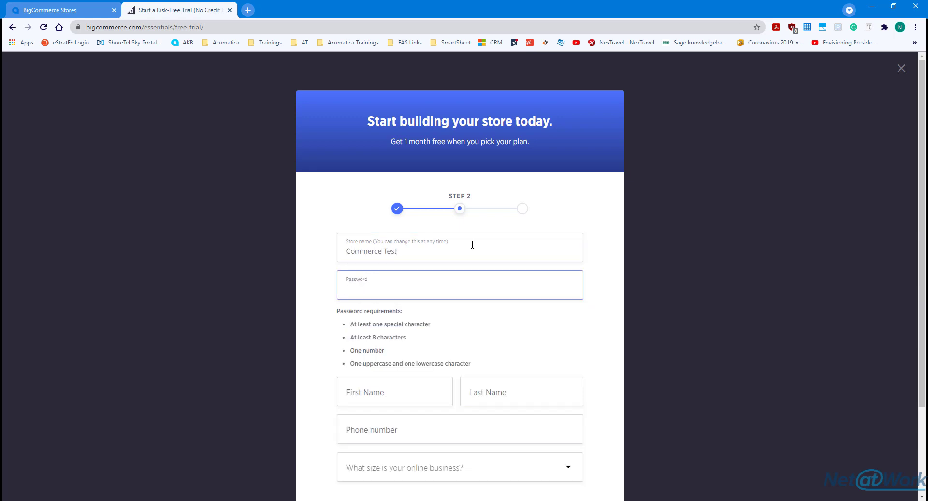
{"action": "key", "text": "Tab"}
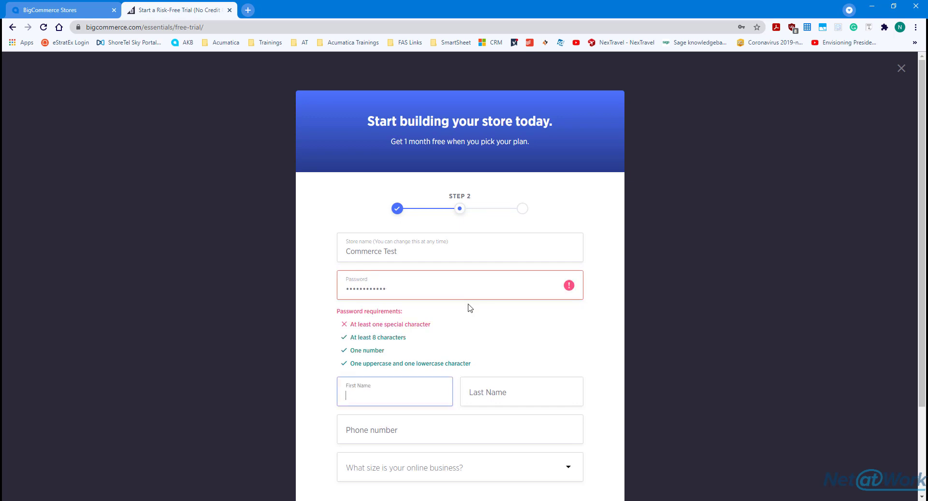
{"action": "left_click", "coordinate": [423, 283]}
{"action": "key", "text": "ctrl+a"}
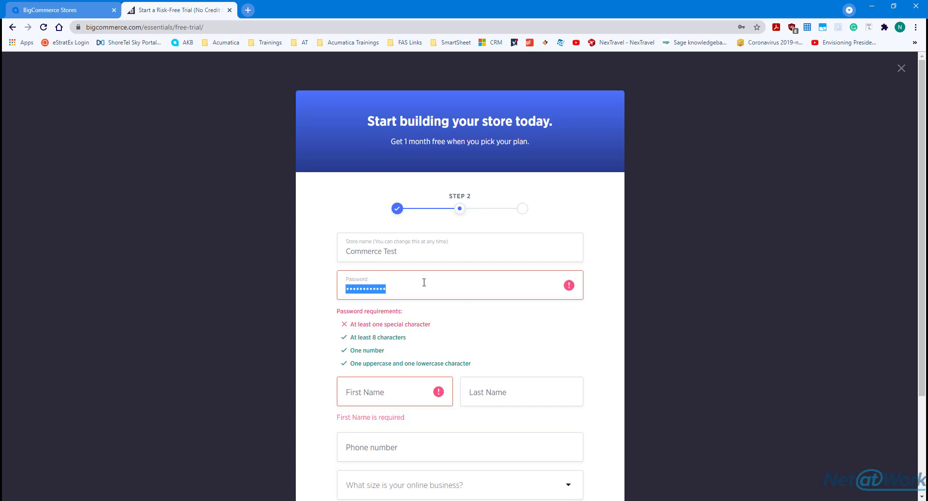
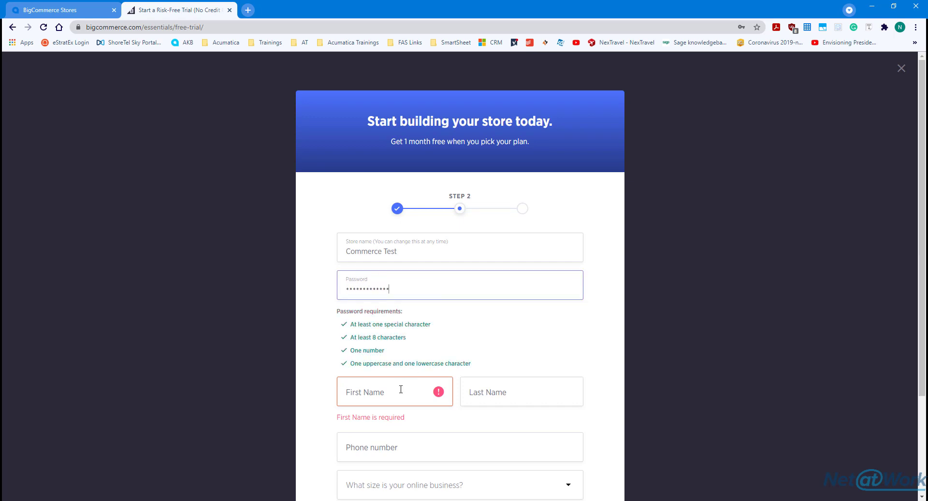
Enter the owner's name and phone, pick business size I'm not sure, and create the store
{"action": "left_click", "coordinate": [445, 389]}
{"action": "type", "text": "Net"}
{"action": "key", "text": "Tab"}
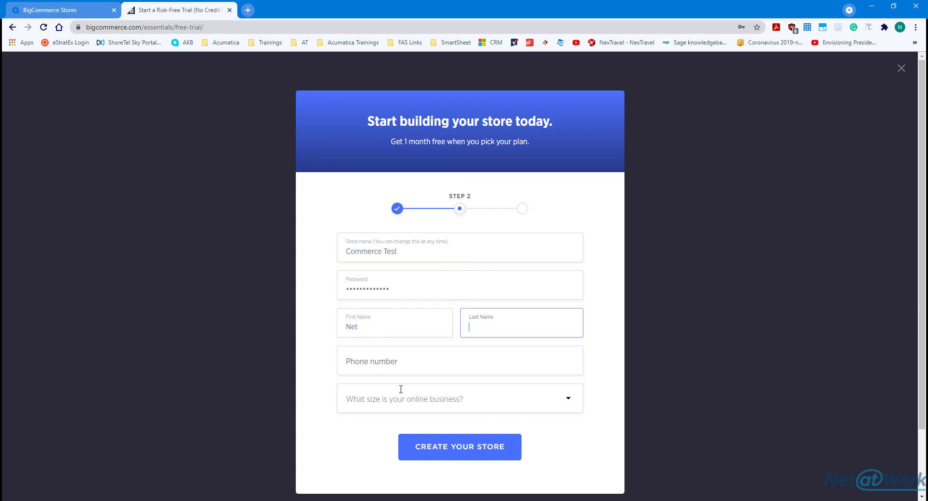
{"action": "type", "text": "at Work"}
{"action": "left_click", "coordinate": [409, 364]}
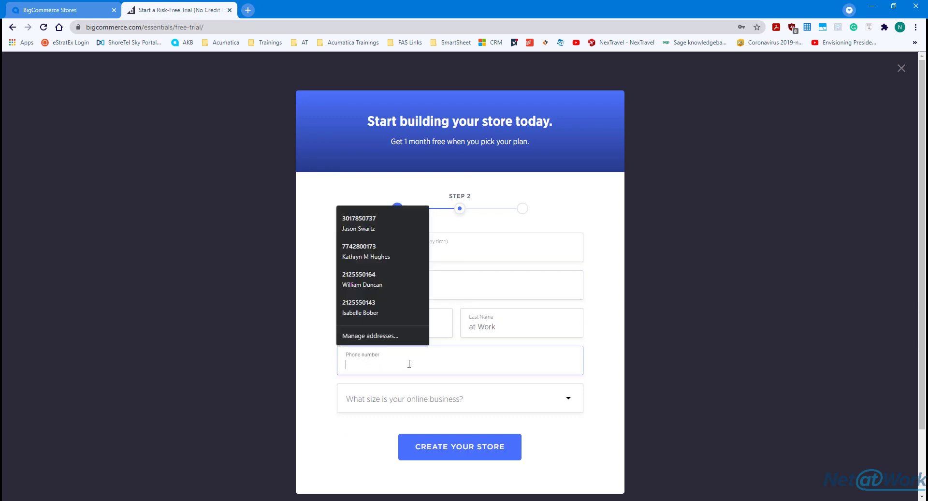
{"action": "key", "text": "Escape"}
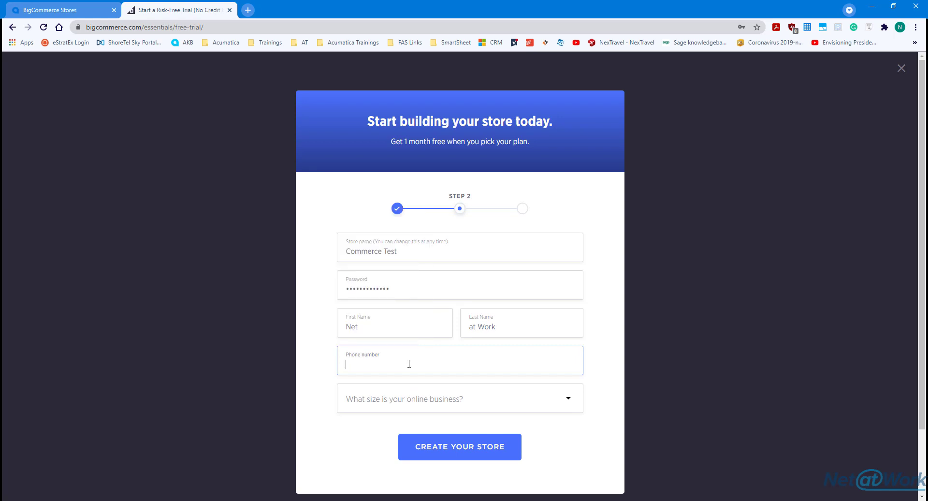
{"action": "type", "text": "646"}
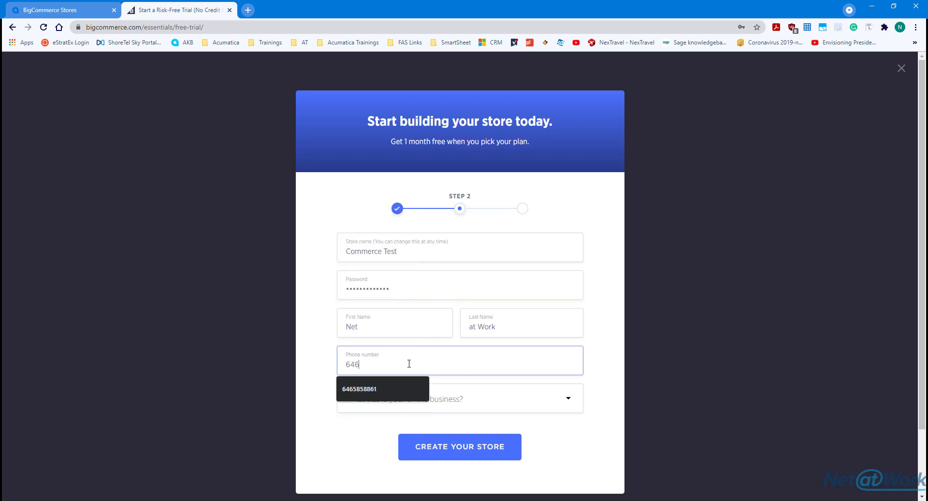
{"action": "type", "text": "585"}
{"action": "left_click", "coordinate": [403, 385]}
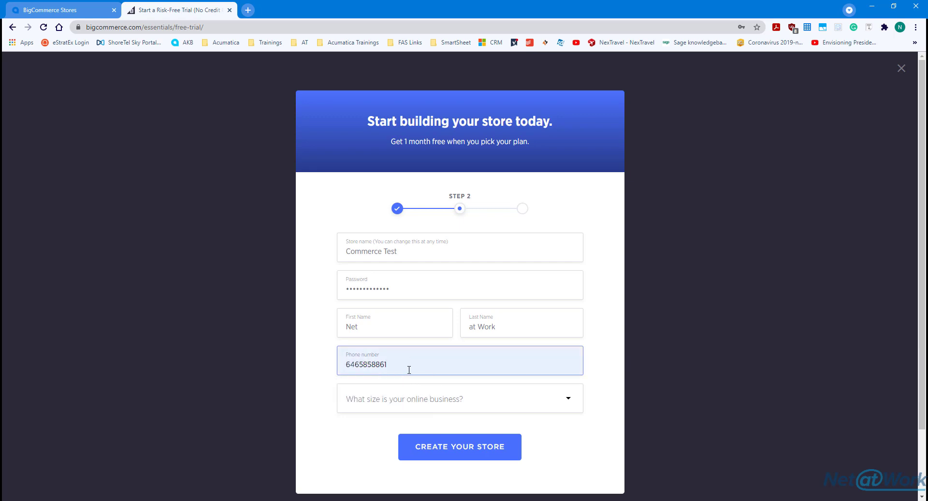
{"action": "left_click", "coordinate": [425, 406]}
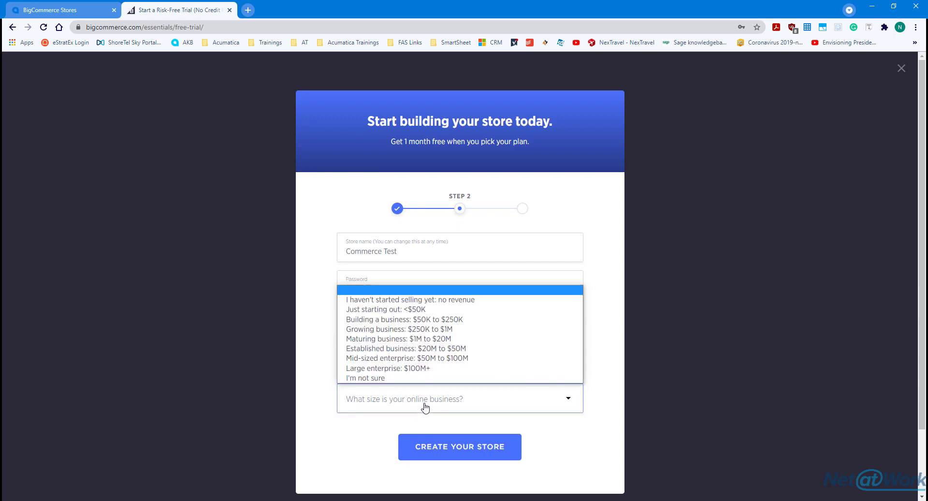
{"action": "left_click", "coordinate": [381, 382]}
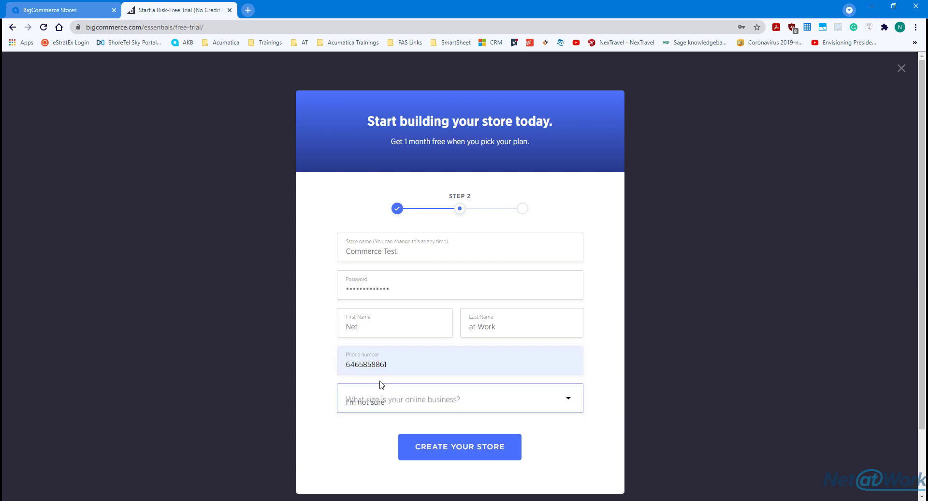
{"action": "left_click", "coordinate": [418, 448]}
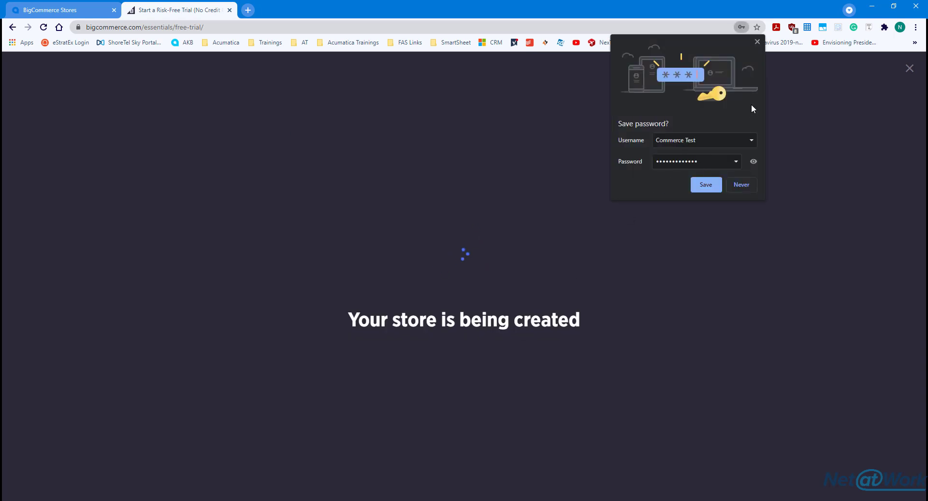
Answer step 3 with No, I don't have products to sell, and I'm not selling yet, then finish
{"action": "left_click", "coordinate": [757, 41]}
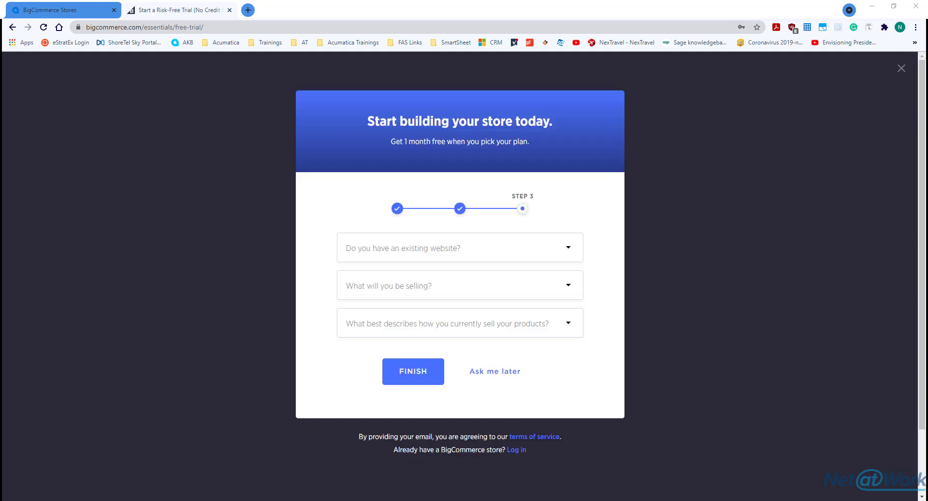
{"action": "left_click", "coordinate": [431, 247]}
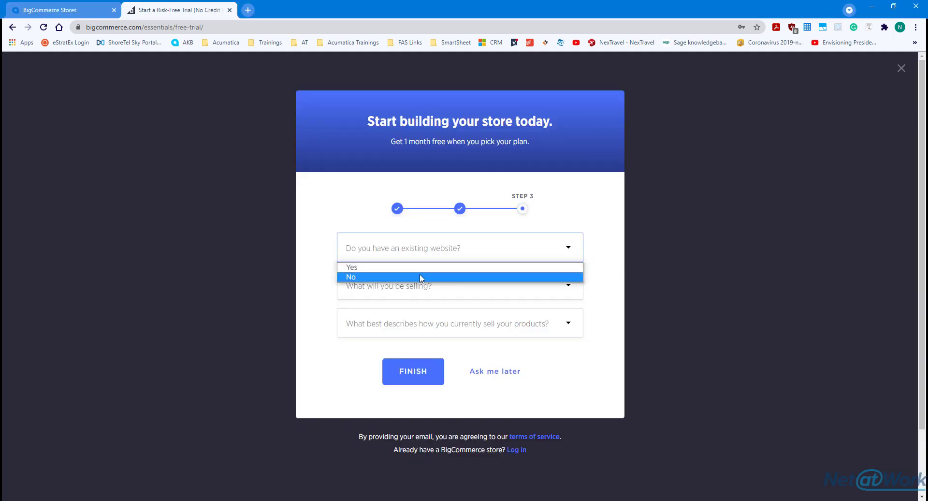
{"action": "left_click", "coordinate": [421, 277]}
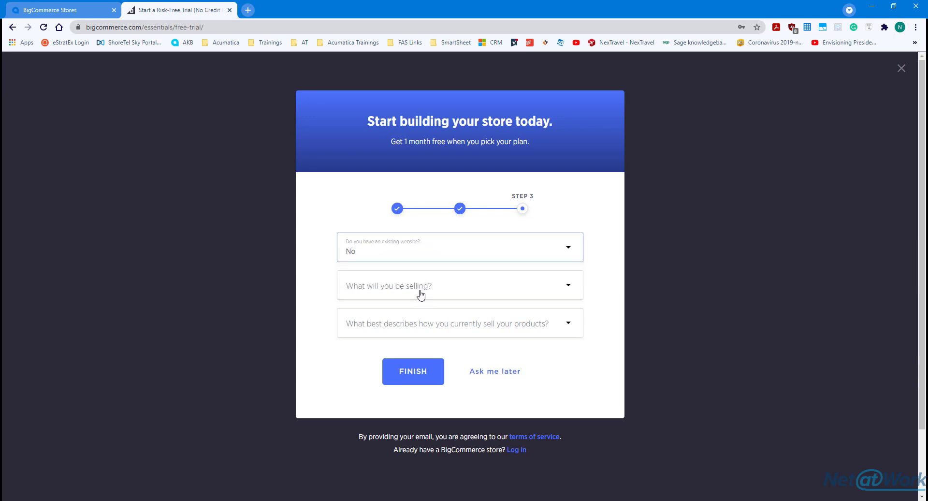
{"action": "left_click", "coordinate": [420, 292]}
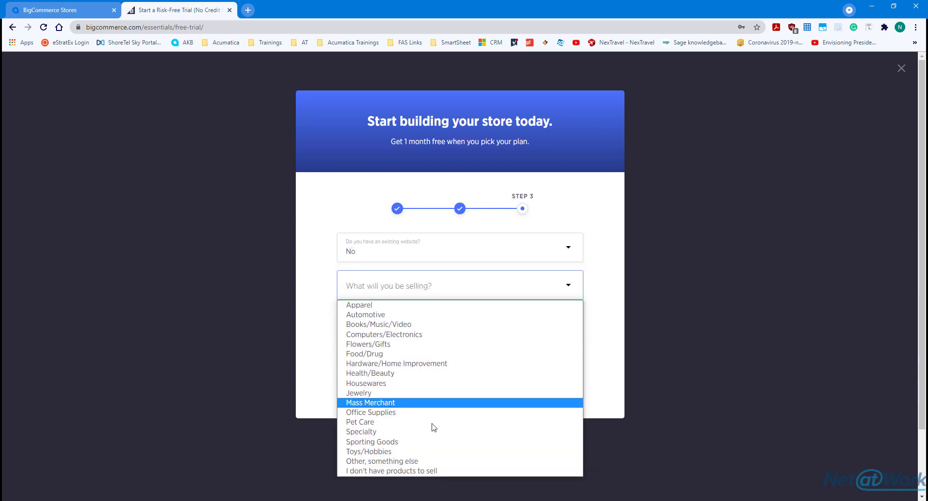
{"action": "left_click", "coordinate": [425, 471]}
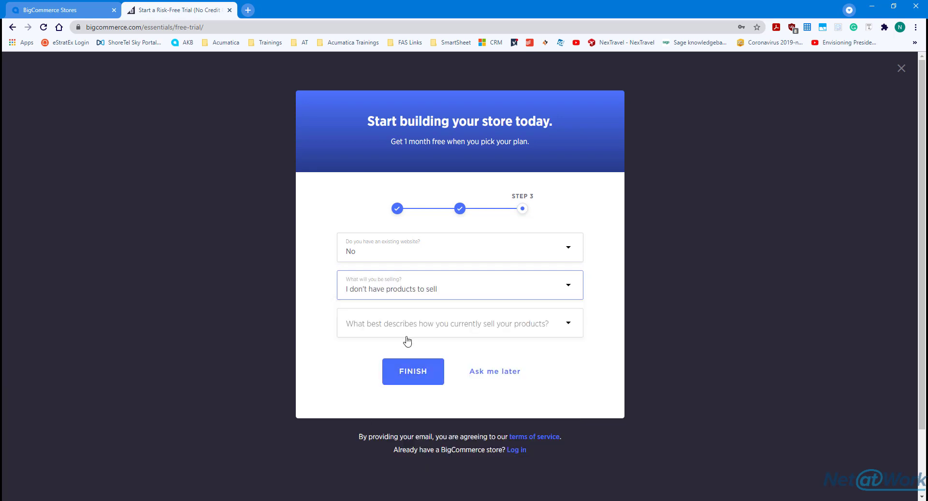
{"action": "left_click", "coordinate": [407, 325]}
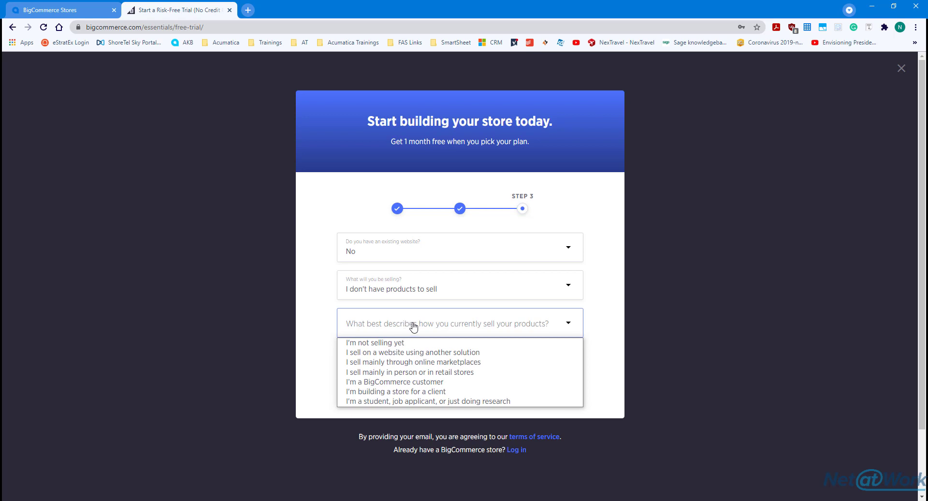
{"action": "left_click", "coordinate": [450, 343]}
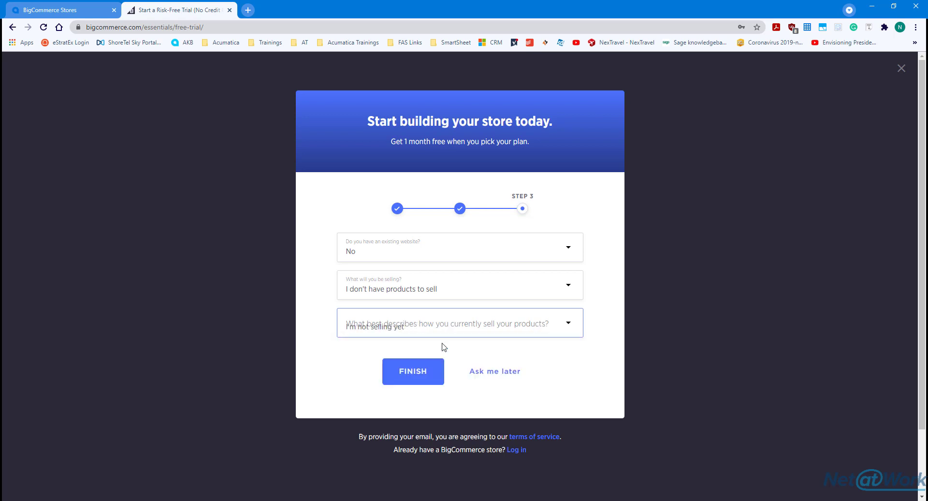
{"action": "left_click", "coordinate": [416, 372]}
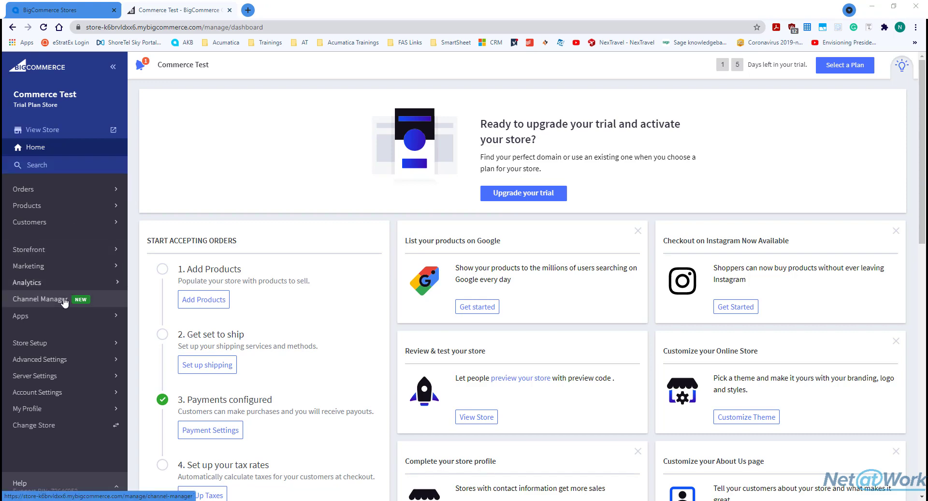
Go to Advanced Settings > API Accounts and show the Create API Account options
{"action": "left_click", "coordinate": [69, 361]}
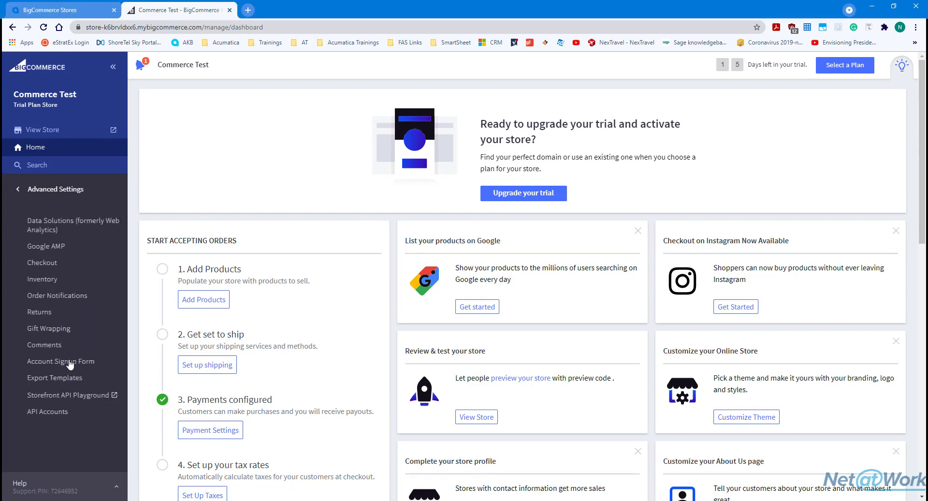
{"action": "left_click", "coordinate": [67, 411]}
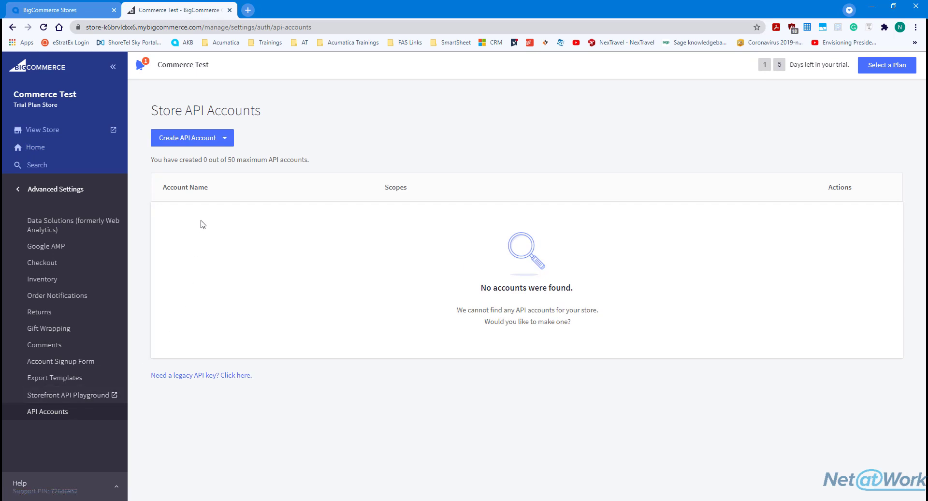
{"action": "left_click", "coordinate": [225, 139]}
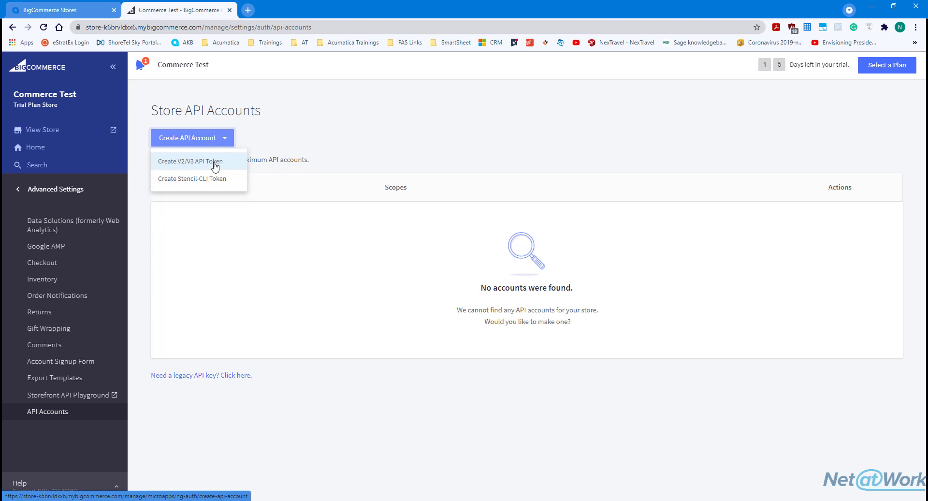
Start a new V2/V3 API account named 'Acumatica'
{"action": "left_click", "coordinate": [216, 162]}
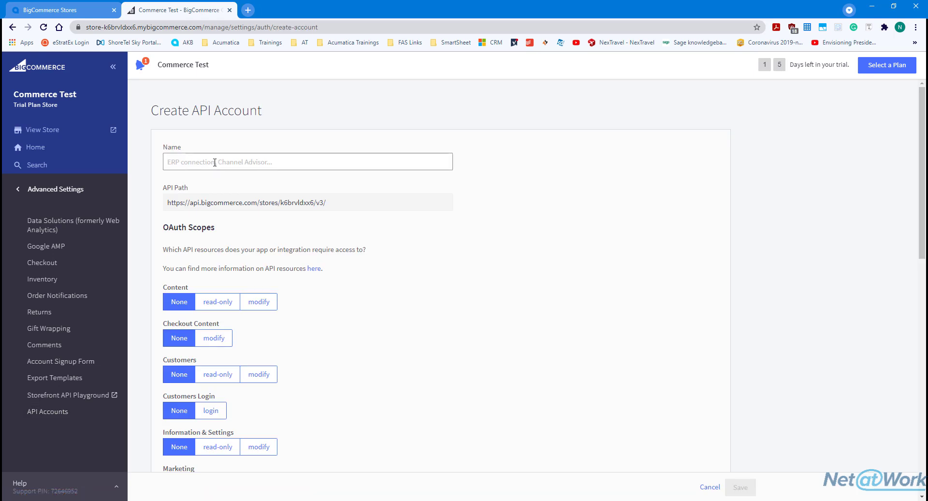
{"action": "left_click", "coordinate": [214, 162]}
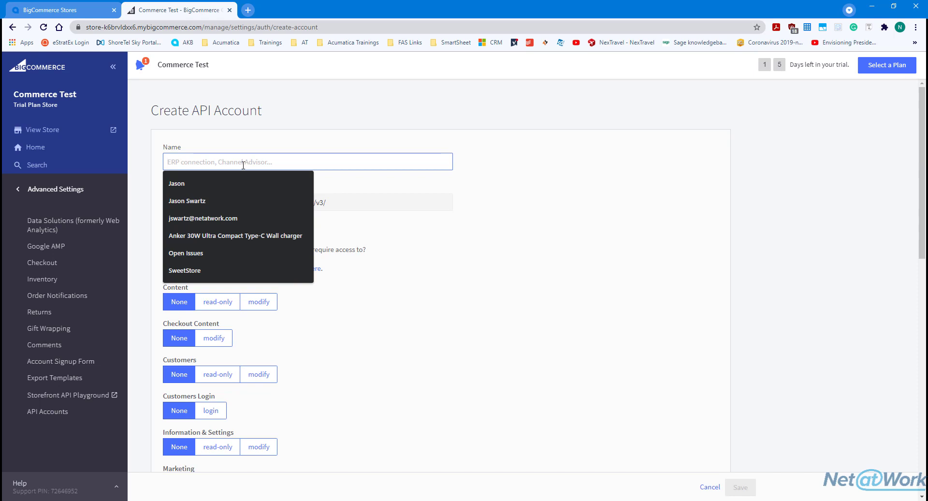
{"action": "left_click", "coordinate": [505, 181]}
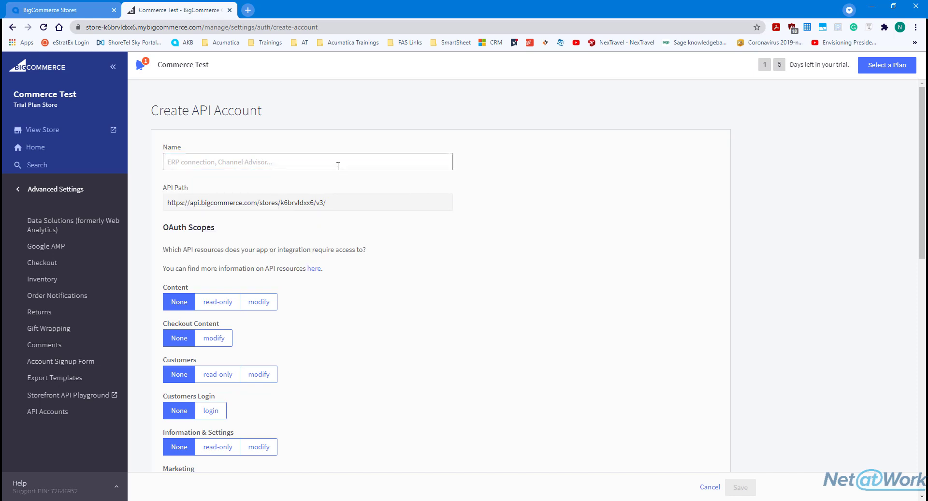
{"action": "left_click", "coordinate": [338, 166]}
{"action": "type", "text": "Acumatica"}
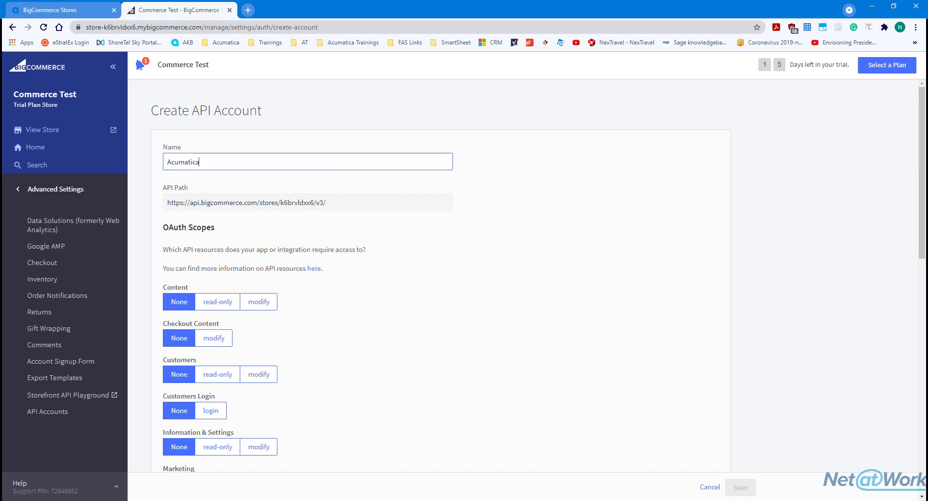
Grant modify on Content through Order Transactions scopes, plus Customers Login and Create Payments
{"action": "left_click", "coordinate": [267, 303]}
{"action": "left_click", "coordinate": [211, 338]}
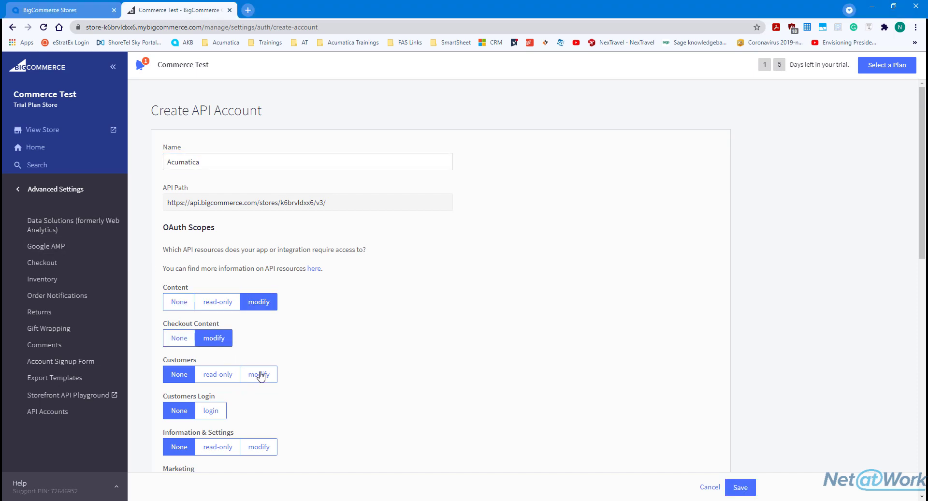
{"action": "left_click", "coordinate": [260, 375]}
{"action": "left_click", "coordinate": [211, 411]}
{"action": "left_click", "coordinate": [256, 447]}
{"action": "scroll", "coordinate": [342, 389], "scroll_direction": "down", "scroll_amount": 1}
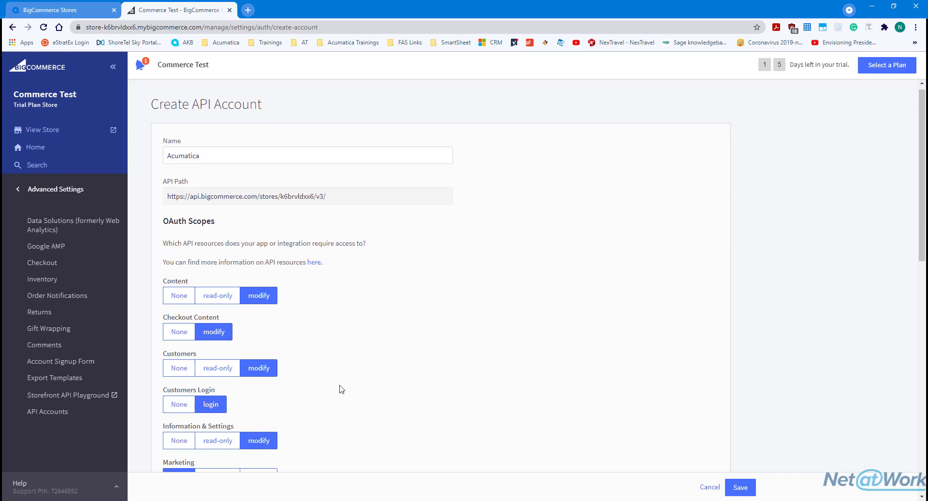
{"action": "scroll", "coordinate": [342, 389], "scroll_direction": "down", "scroll_amount": 4}
{"action": "left_click", "coordinate": [262, 291]}
{"action": "left_click", "coordinate": [262, 326]}
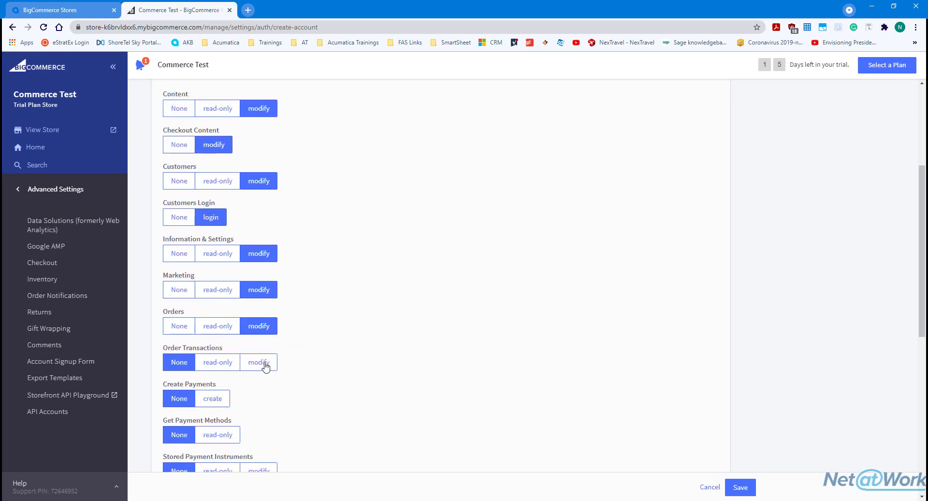
{"action": "left_click", "coordinate": [265, 366]}
{"action": "left_click", "coordinate": [219, 396]}
{"action": "scroll", "coordinate": [232, 387], "scroll_direction": "down", "scroll_amount": 2}
{"action": "scroll", "coordinate": [226, 391], "scroll_direction": "up", "scroll_amount": 5}
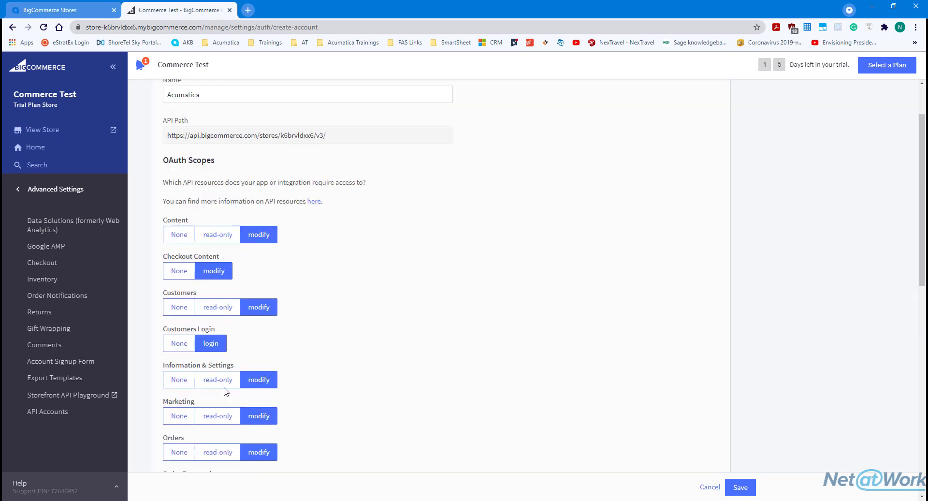
{"action": "scroll", "coordinate": [225, 391], "scroll_direction": "down", "scroll_amount": 6}
{"action": "scroll", "coordinate": [241, 367], "scroll_direction": "up", "scroll_amount": 2}
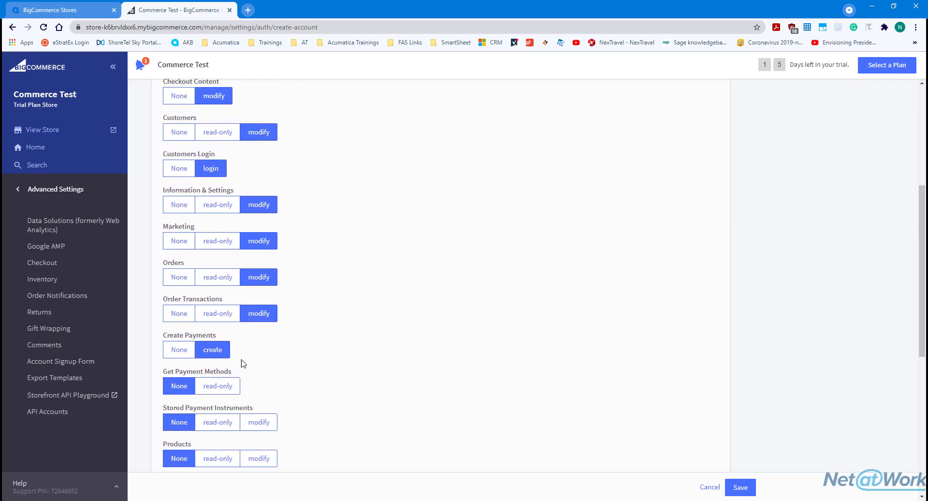
{"action": "scroll", "coordinate": [243, 363], "scroll_direction": "down", "scroll_amount": 4}
Set remaining scopes to modify, Payment Methods read-only, both storefront tokens manage, and save
{"action": "left_click", "coordinate": [216, 195]}
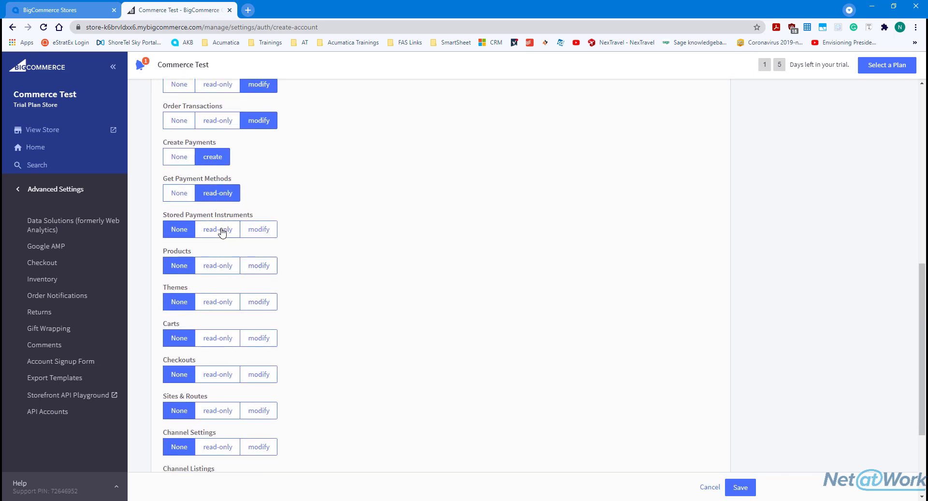
{"action": "left_click", "coordinate": [259, 231]}
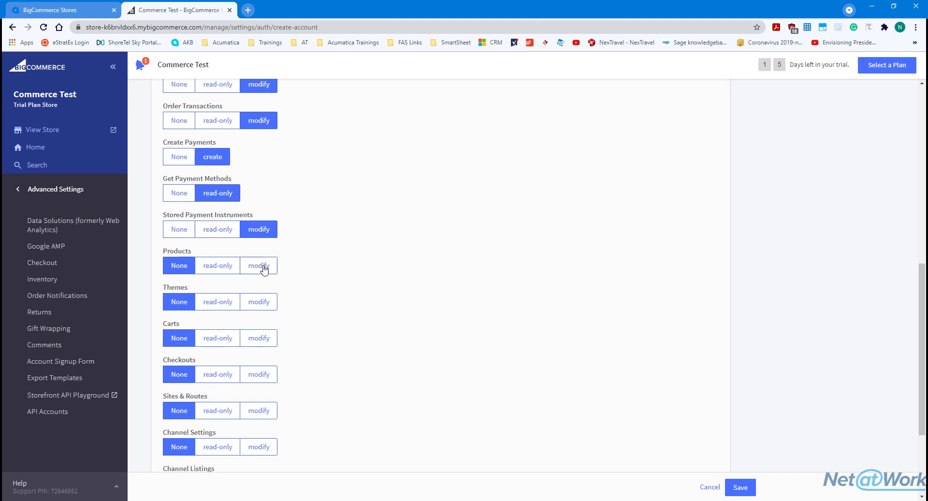
{"action": "left_click", "coordinate": [264, 269]}
{"action": "left_click", "coordinate": [261, 304]}
{"action": "left_click", "coordinate": [270, 343]}
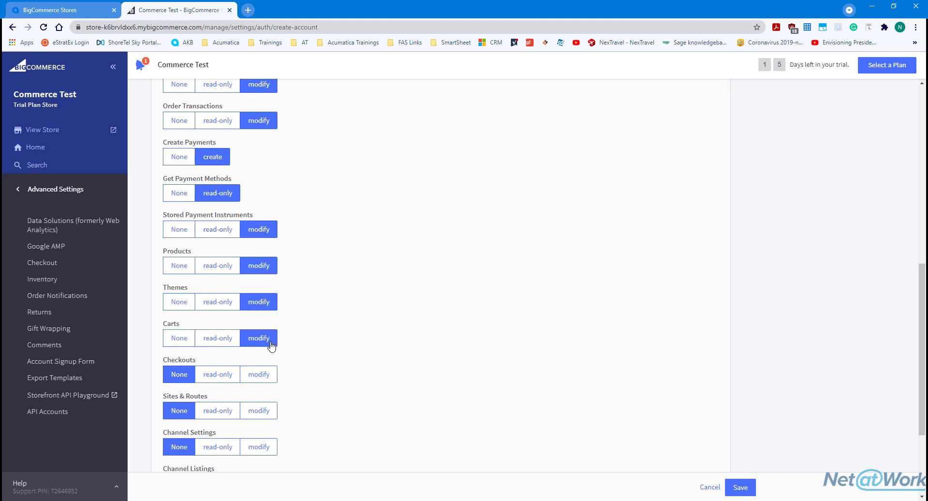
{"action": "scroll", "coordinate": [270, 344], "scroll_direction": "up", "scroll_amount": 9}
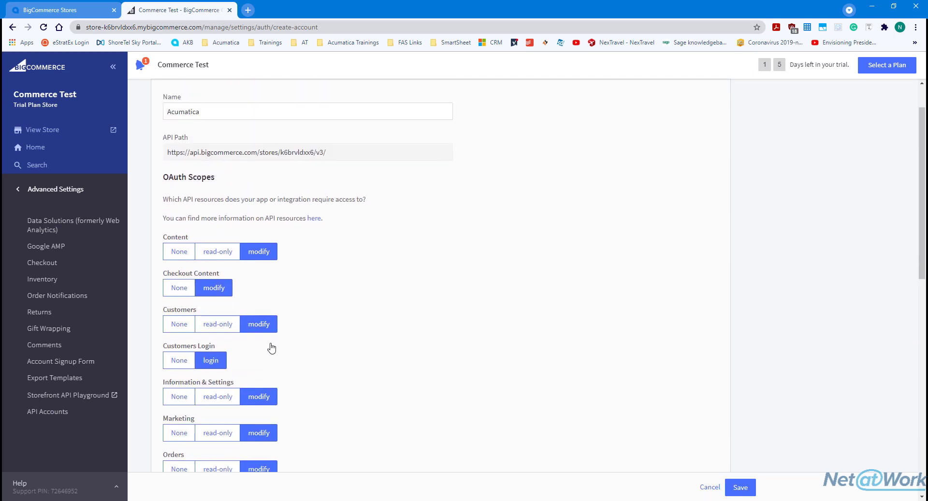
{"action": "scroll", "coordinate": [272, 347], "scroll_direction": "down", "scroll_amount": 10}
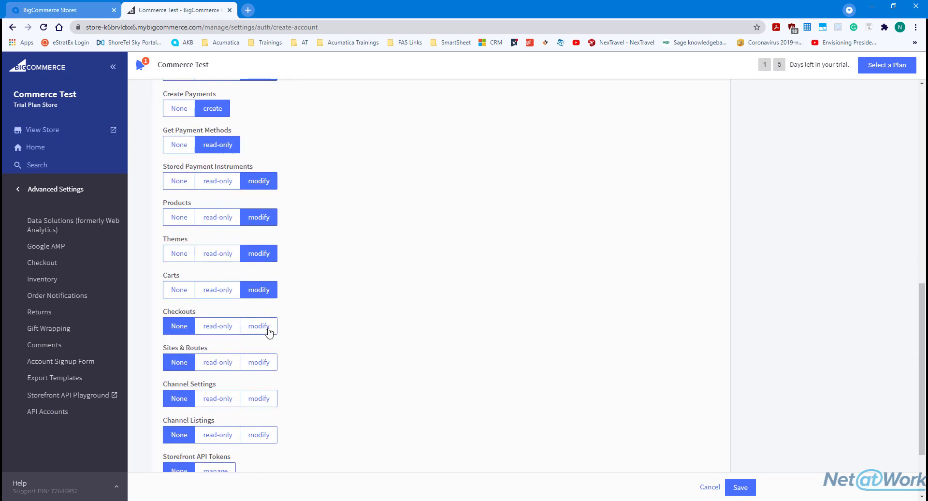
{"action": "left_click", "coordinate": [267, 326]}
{"action": "left_click", "coordinate": [263, 362]}
{"action": "left_click", "coordinate": [261, 399]}
{"action": "scroll", "coordinate": [261, 387], "scroll_direction": "down", "scroll_amount": 2}
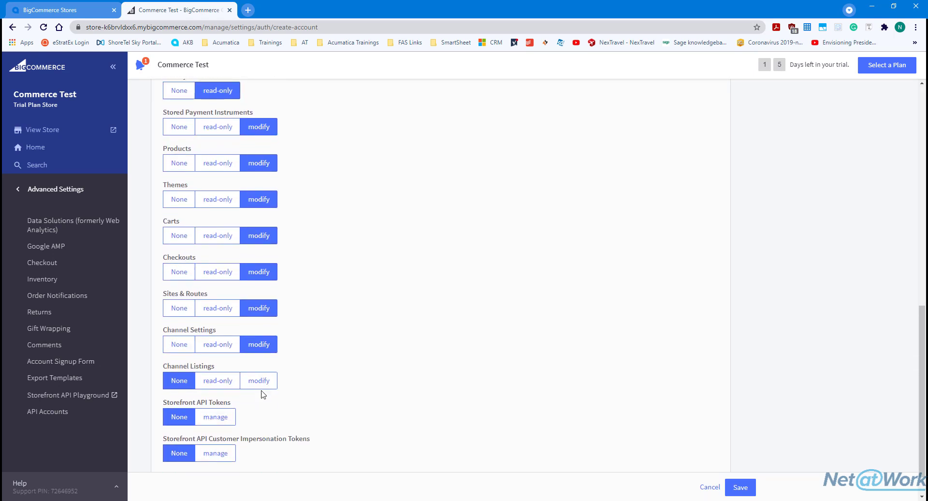
{"action": "left_click", "coordinate": [260, 347]}
{"action": "left_click", "coordinate": [214, 381]}
{"action": "left_click", "coordinate": [223, 417]}
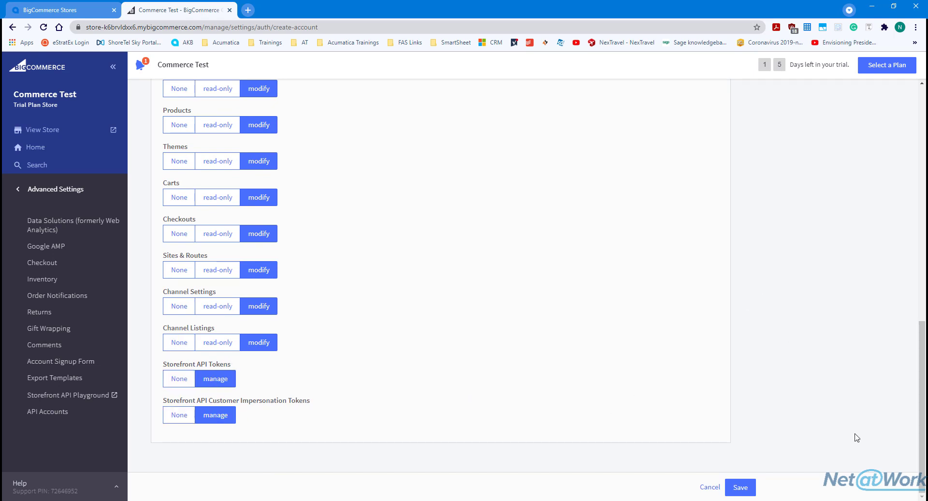
{"action": "left_click", "coordinate": [740, 488]}
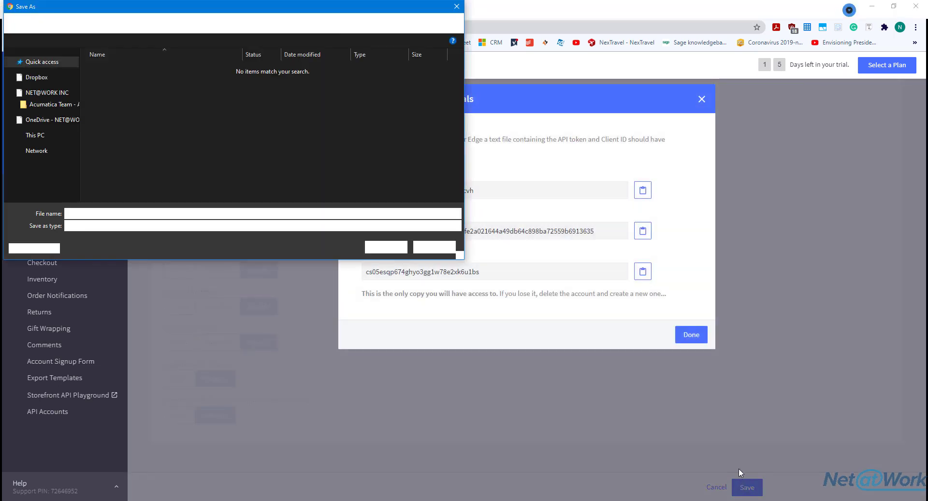
Save the API credentials text file to the Downloads folder
{"action": "left_click_drag", "start_coordinate": [256, 7], "coordinate": [460, 96]}
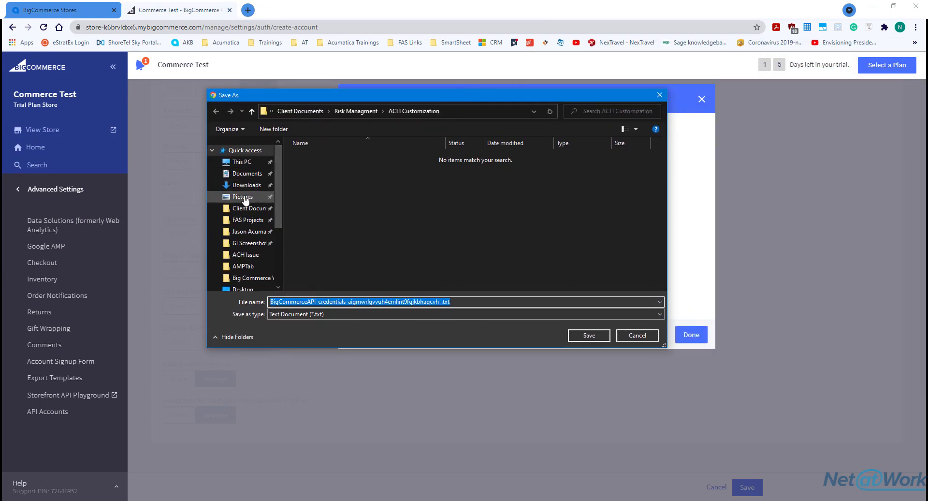
{"action": "scroll", "coordinate": [247, 266], "scroll_direction": "down", "scroll_amount": 1}
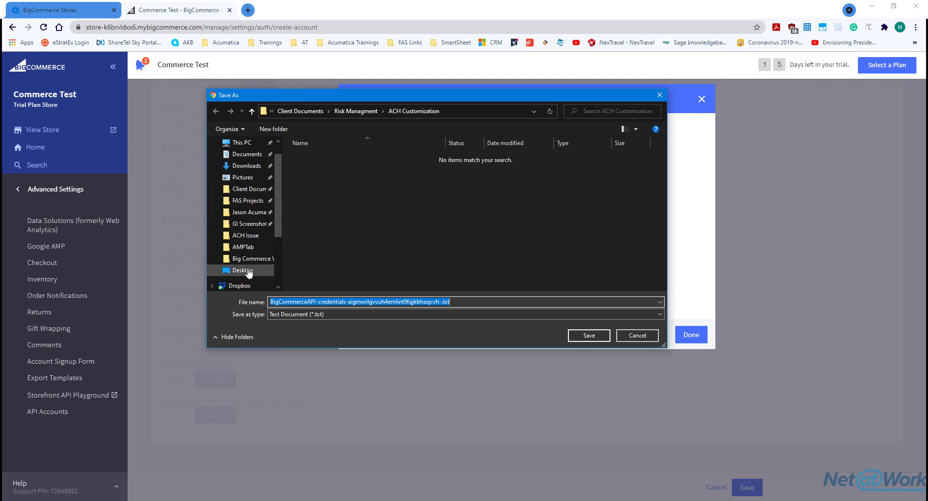
{"action": "mouse_move", "coordinate": [369, 94]}
{"action": "left_mouse_down"}
{"action": "mouse_move", "coordinate": [68, 222]}
{"action": "mouse_move", "coordinate": [354, 91]}
{"action": "left_mouse_up"}
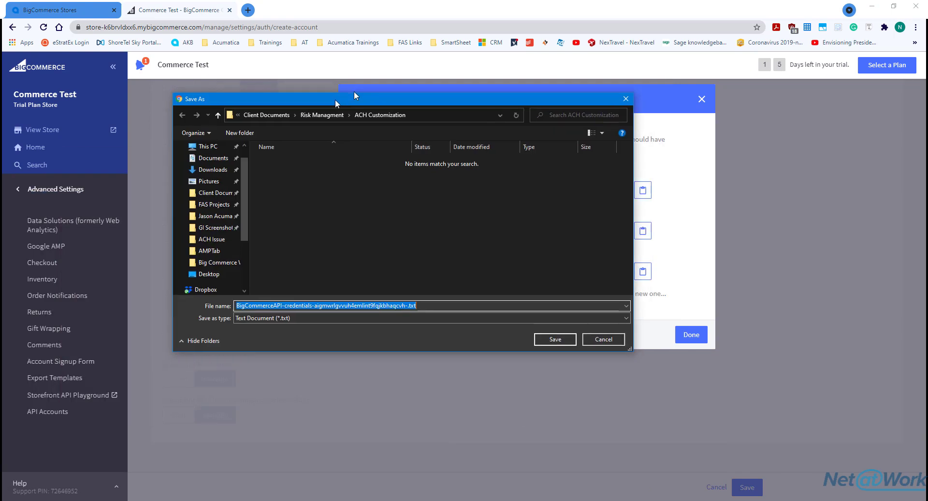
{"action": "left_click", "coordinate": [230, 162]}
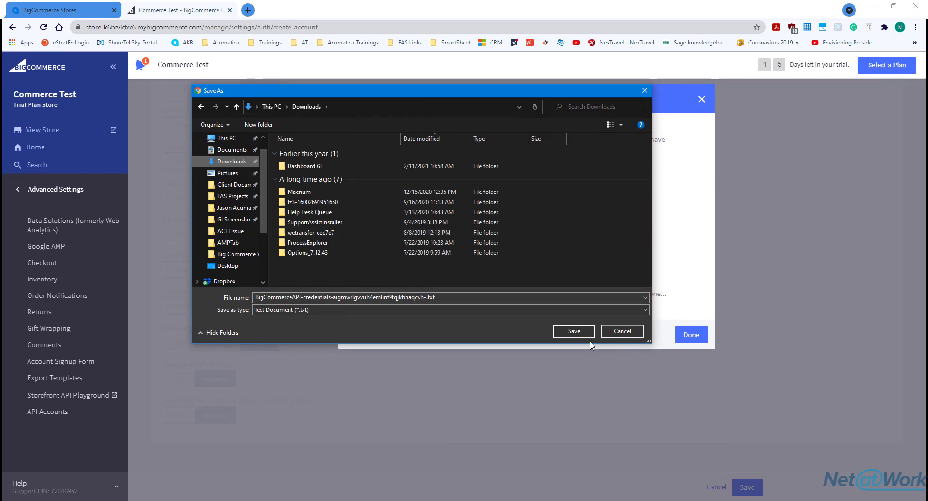
{"action": "left_click", "coordinate": [577, 335]}
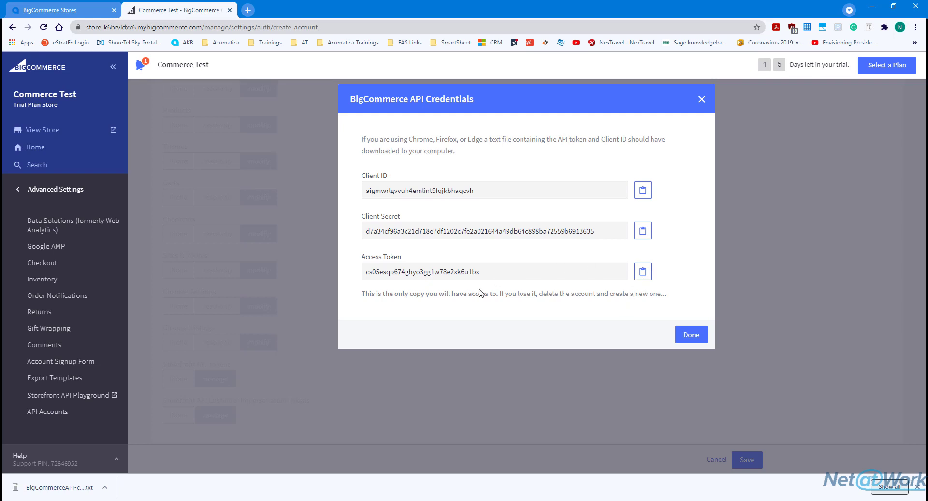
Open the downloaded credentials file in Notepad, compare it with the dialog, then close the dialog
{"action": "left_click", "coordinate": [65, 487]}
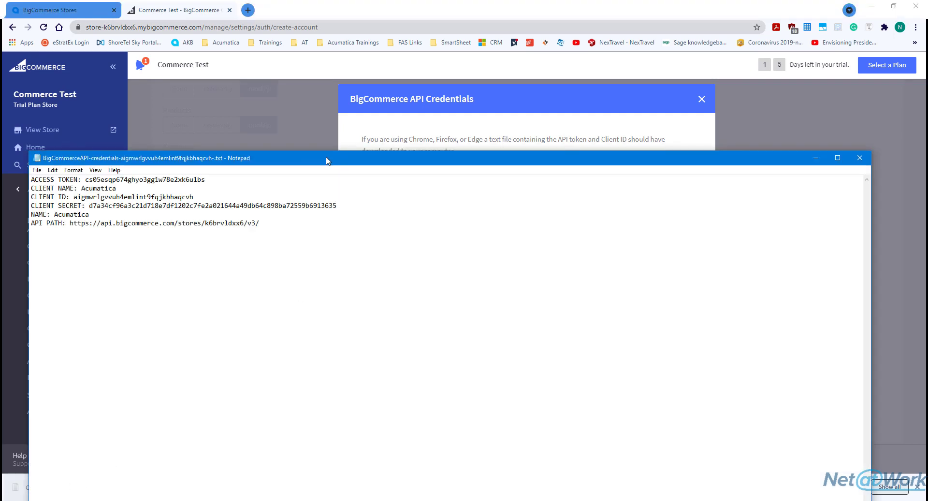
{"action": "left_click_drag", "start_coordinate": [312, 157], "coordinate": [811, 150]}
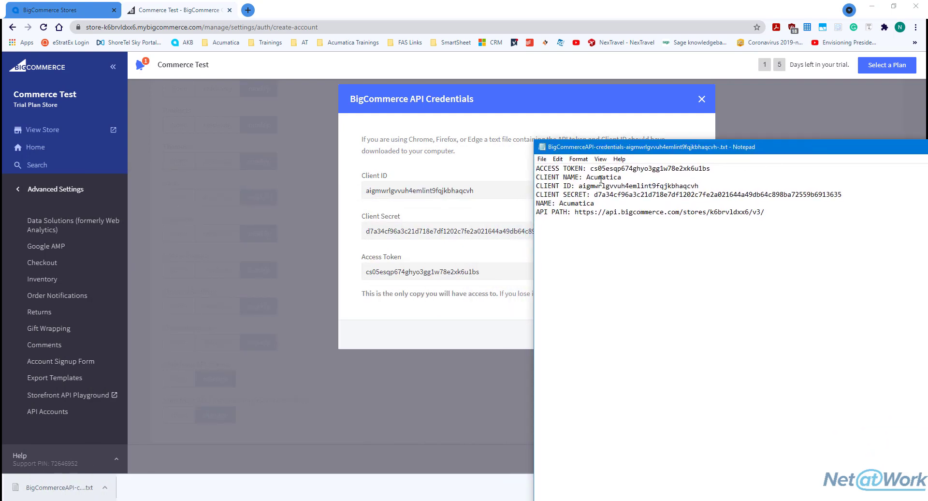
{"action": "left_click_drag", "start_coordinate": [589, 178], "coordinate": [633, 196]}
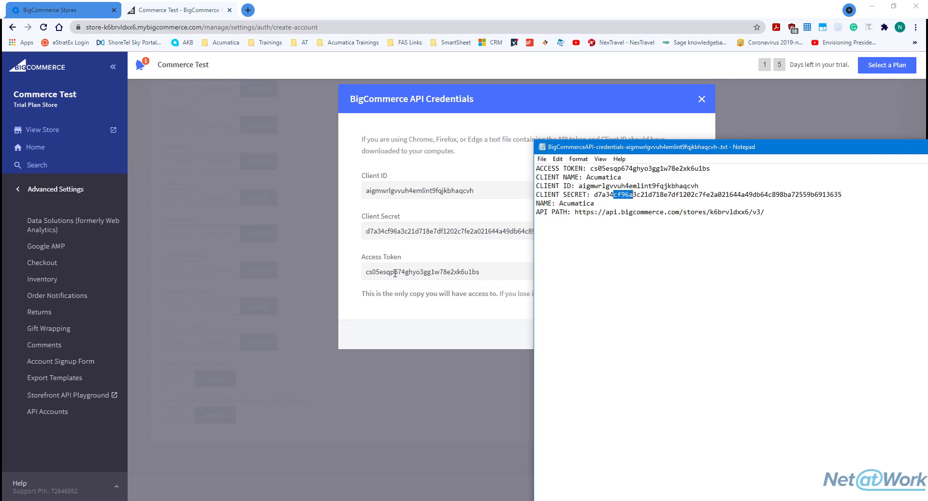
{"action": "left_click_drag", "start_coordinate": [613, 168], "coordinate": [176, 107]}
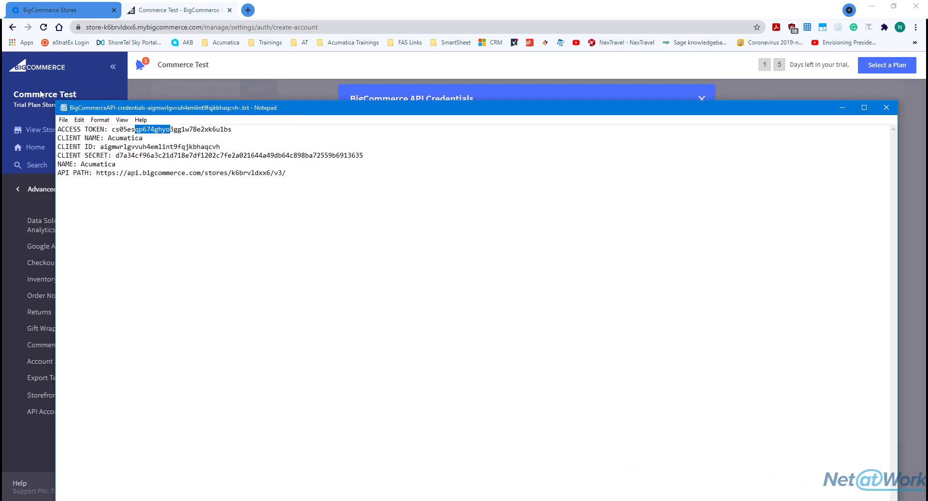
{"action": "left_click_drag", "start_coordinate": [53, 99], "coordinate": [293, 0]}
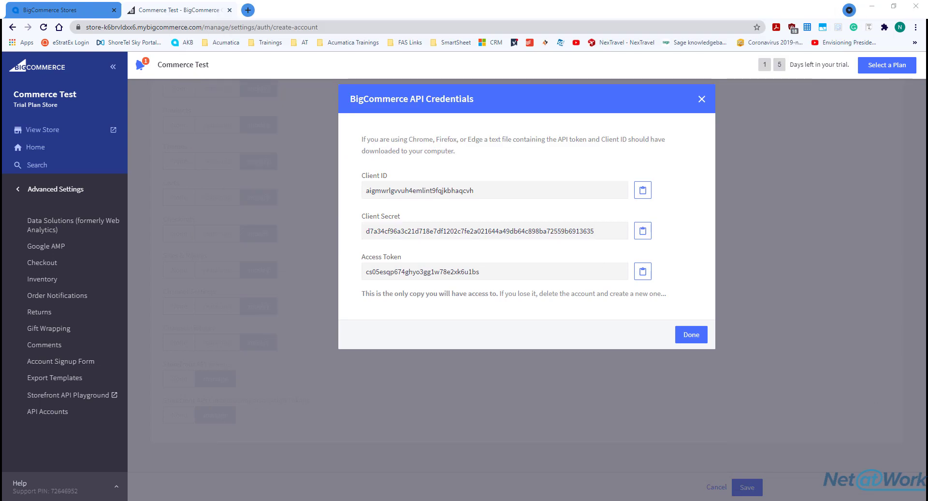
{"action": "left_click", "coordinate": [691, 335]}
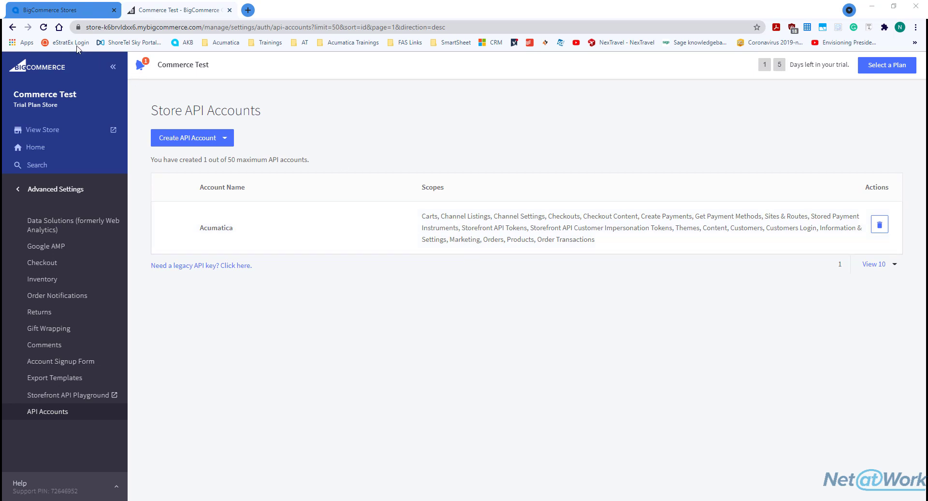
Switch back to the Acumatica BigCommerce Stores form
{"action": "left_click", "coordinate": [62, 12]}
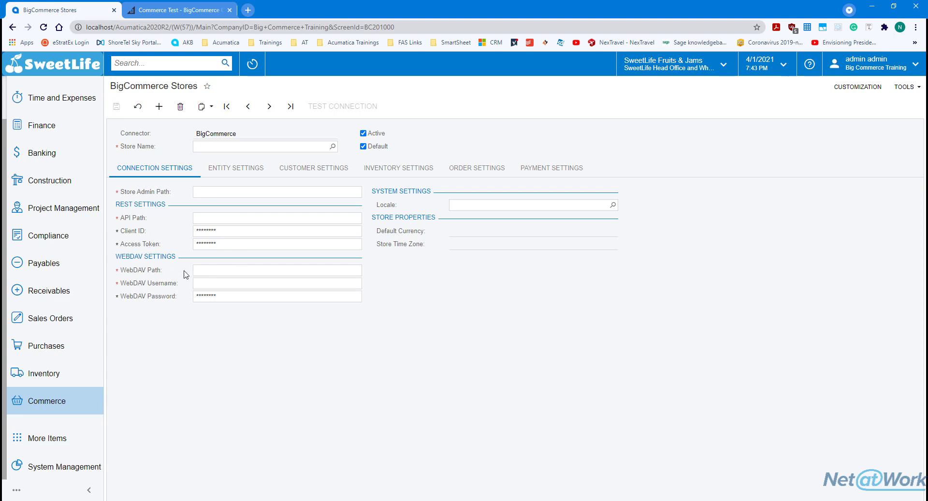
Leave WebDAV Path, Username and Password blank and return to BigCommerce's Store API Accounts page
{"action": "left_click", "coordinate": [202, 271]}
{"action": "left_click", "coordinate": [204, 283]}
{"action": "key", "text": "Tab"}
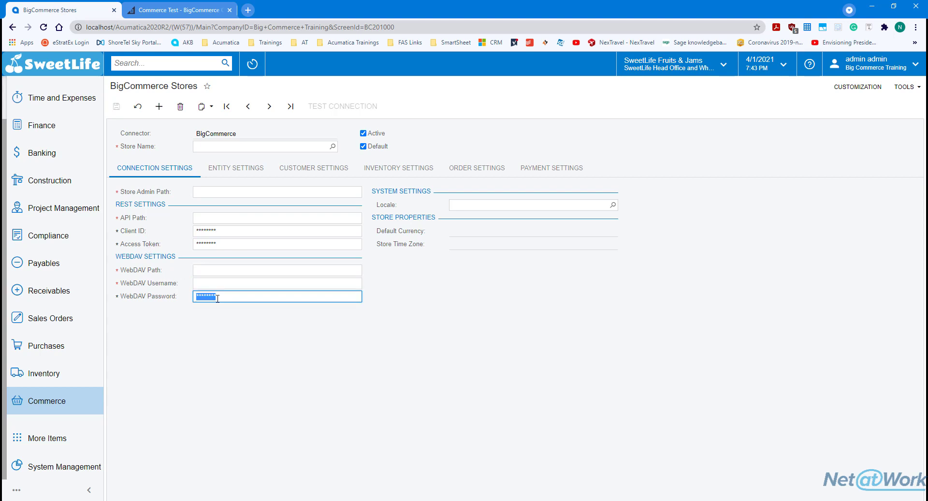
{"action": "left_click", "coordinate": [181, 11]}
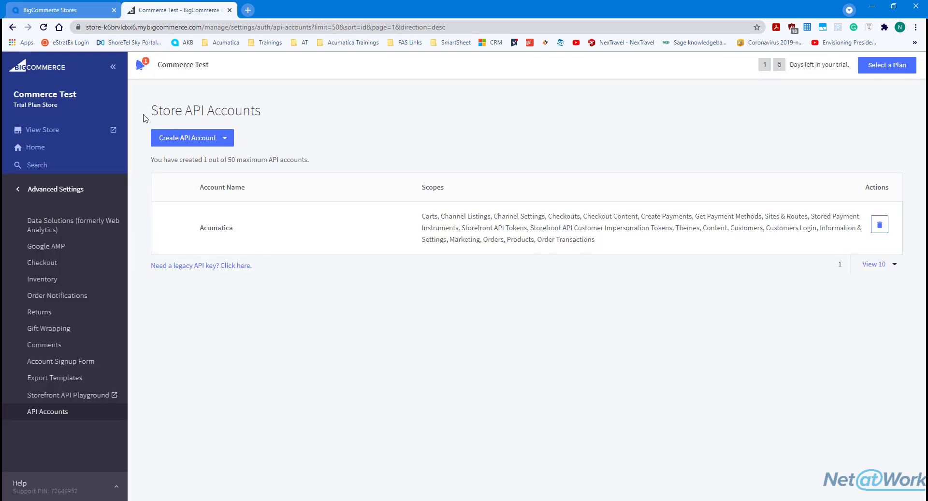
Open Server Settings > File Access (WebDAV), copy the WebDAV password, and bring the Notepad notes forward
{"action": "left_click", "coordinate": [46, 189]}
{"action": "left_click", "coordinate": [58, 375]}
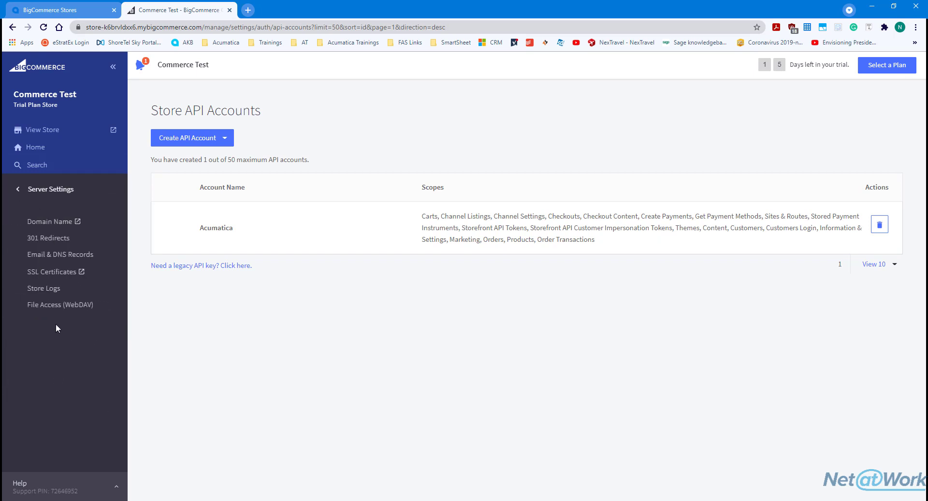
{"action": "left_click", "coordinate": [51, 309]}
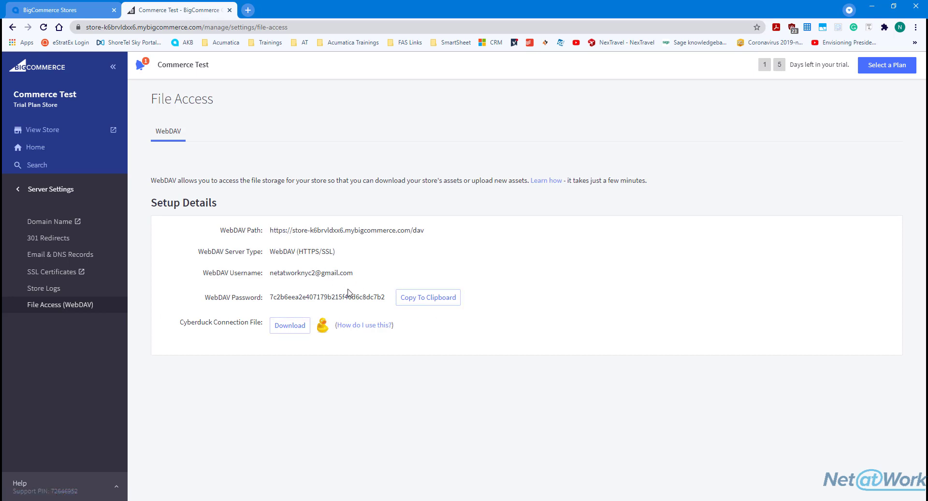
{"action": "left_click", "coordinate": [426, 301]}
{"action": "left_click_drag", "start_coordinate": [358, 0], "coordinate": [776, 130]}
{"action": "left_click", "coordinate": [599, 202]}
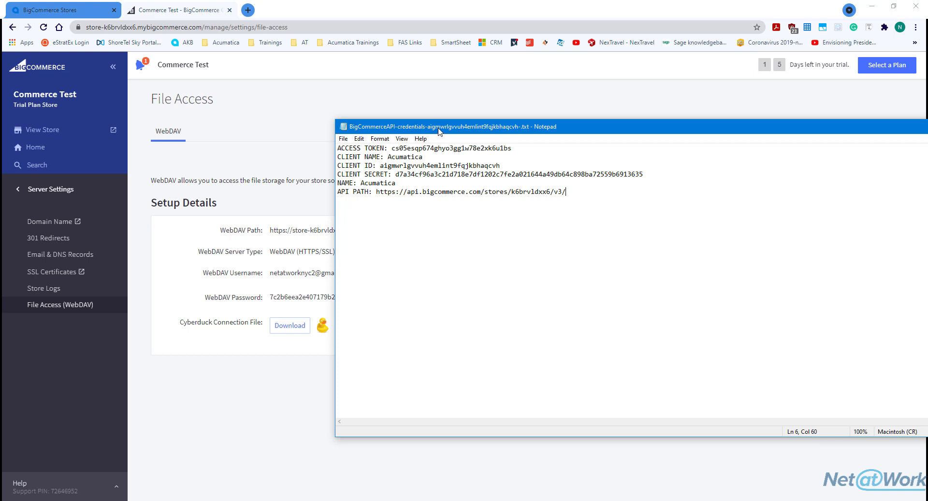
Copy the WebDAV Path, Server Type, Username and password from the File Access page
{"action": "left_click_drag", "start_coordinate": [440, 130], "coordinate": [310, 143]}
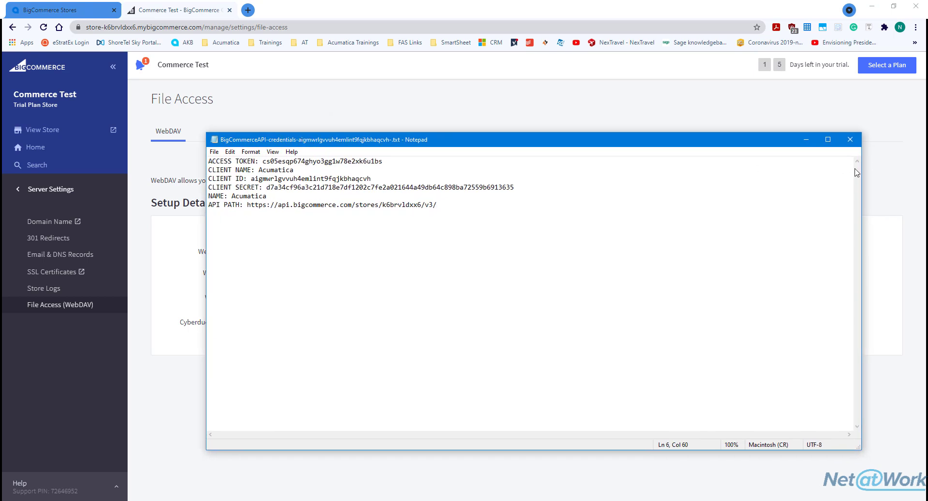
{"action": "left_click_drag", "start_coordinate": [859, 168], "coordinate": [626, 169]}
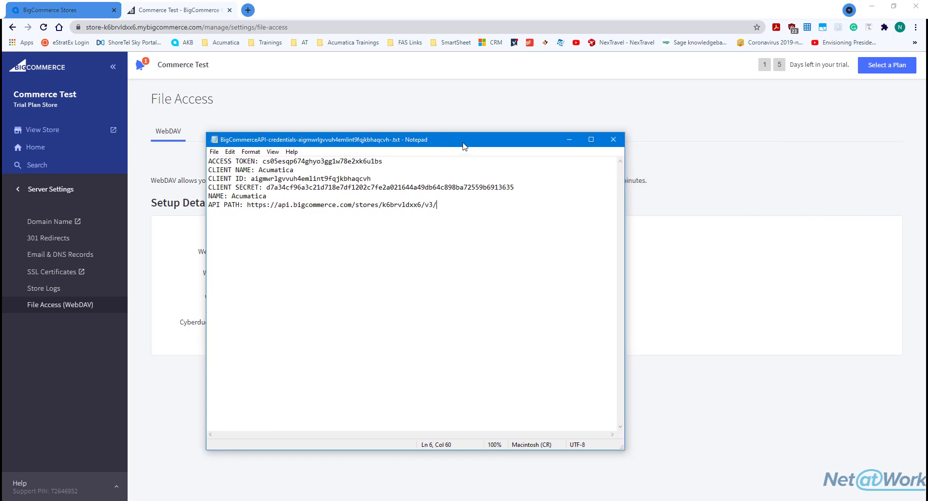
{"action": "left_click_drag", "start_coordinate": [463, 143], "coordinate": [483, 140]}
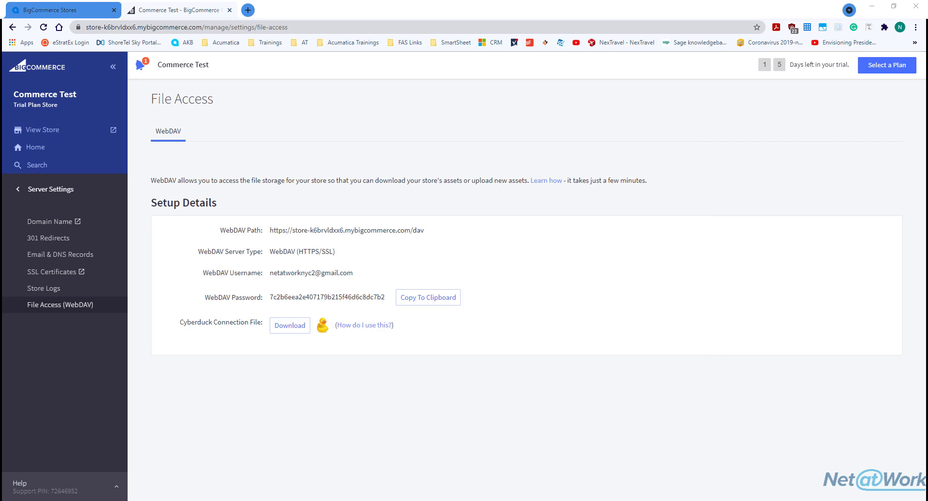
{"action": "left_click_drag", "start_coordinate": [438, 231], "coordinate": [208, 233]}
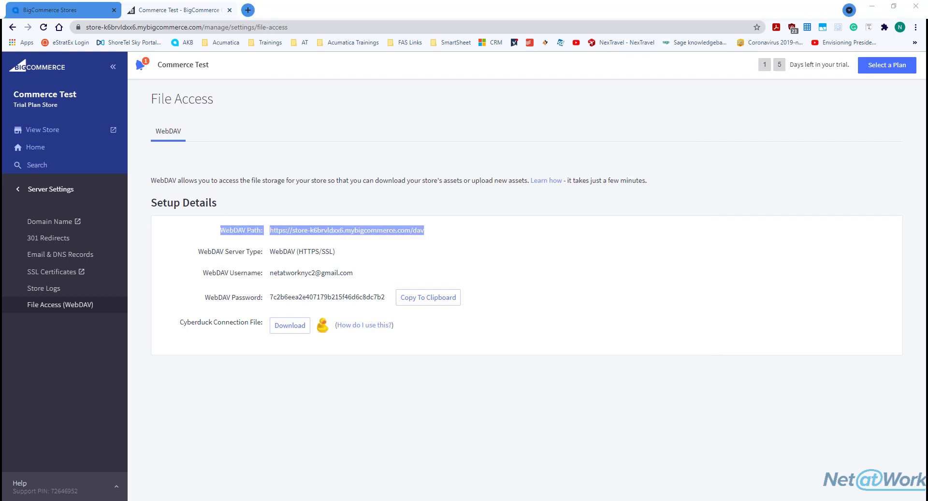
{"action": "left_click_drag", "start_coordinate": [339, 252], "coordinate": [199, 260]}
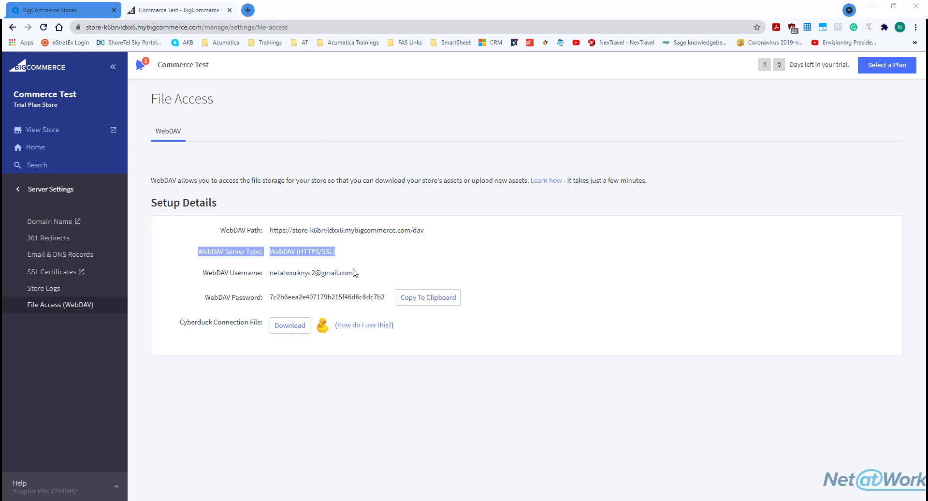
{"action": "left_click_drag", "start_coordinate": [356, 272], "coordinate": [201, 279]}
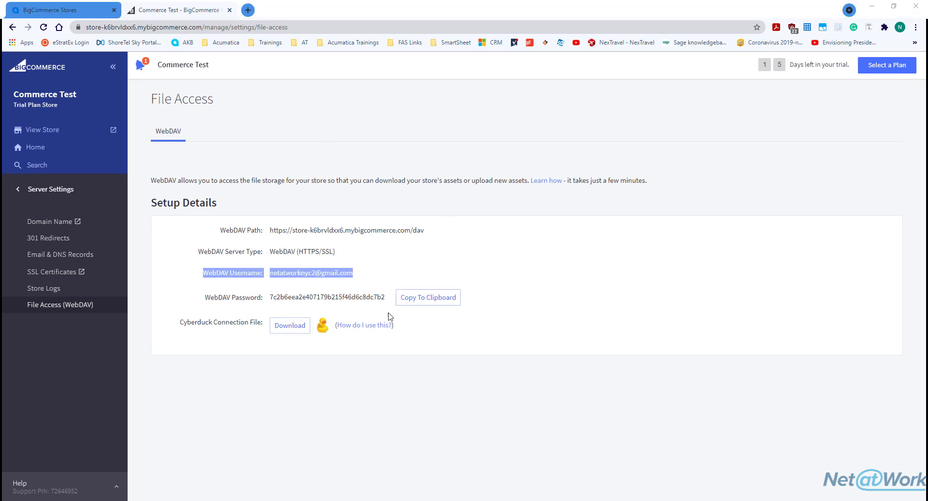
{"action": "left_click", "coordinate": [420, 297]}
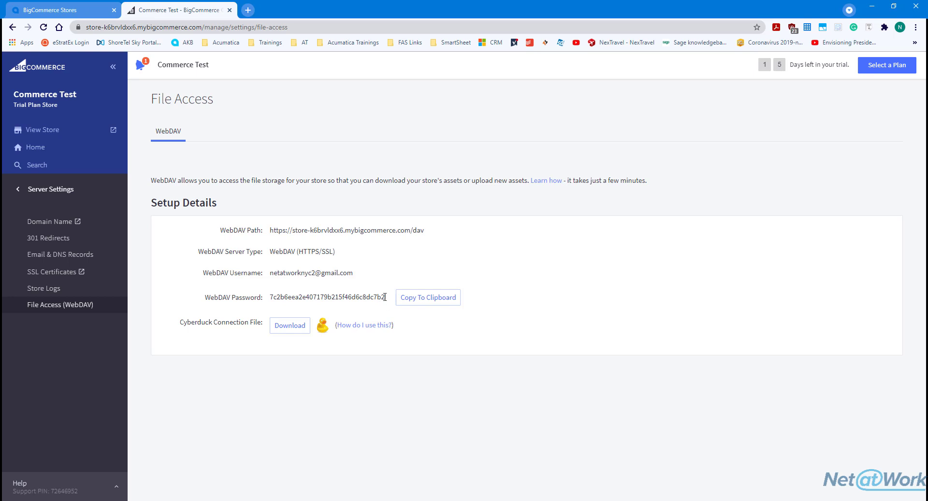
{"action": "left_click_drag", "start_coordinate": [387, 297], "coordinate": [189, 305]}
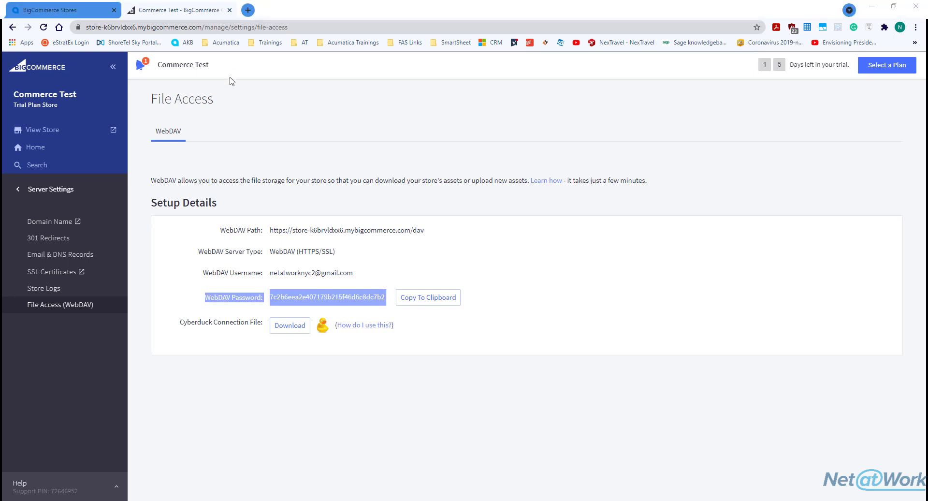
Add an underscore separator line above the WebDAV details, save the credentials file, and return to Acumatica
{"action": "key", "text": "alt+Tab"}
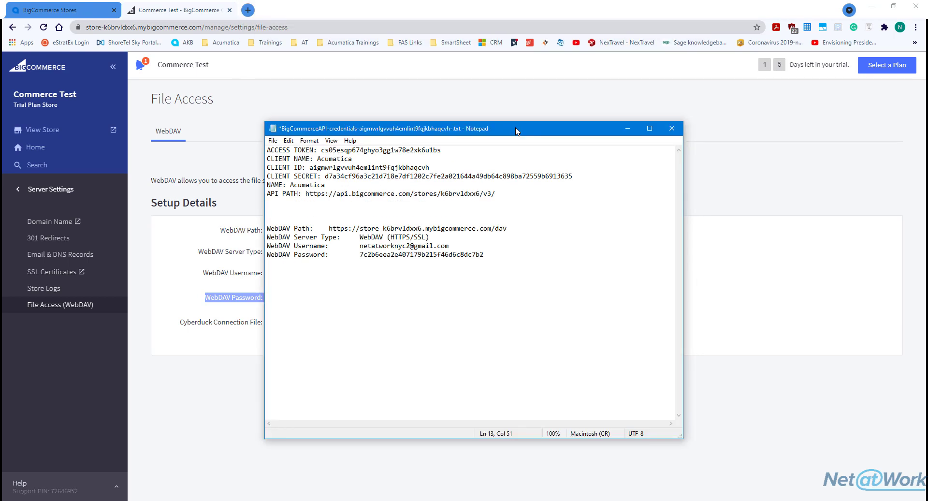
{"action": "left_click", "coordinate": [300, 213]}
{"action": "type", "text": "__________________________________________________________________________________________"}
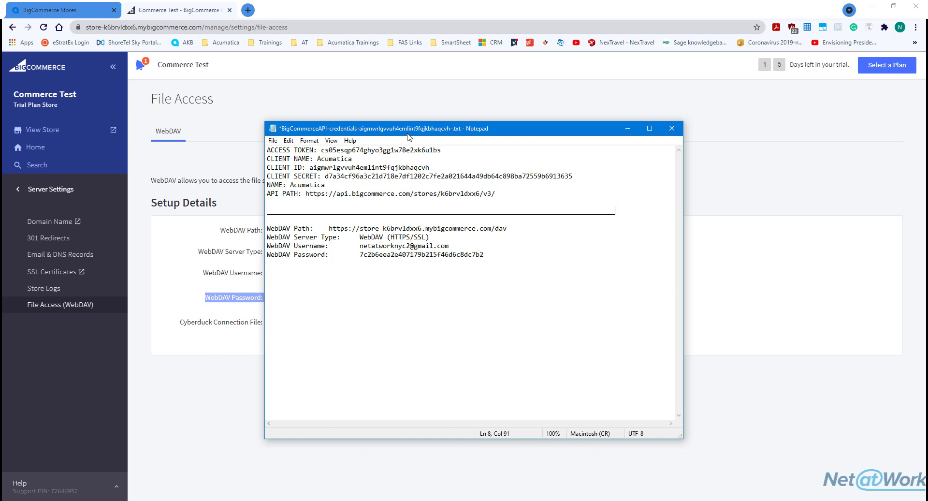
{"action": "left_click_drag", "start_coordinate": [412, 132], "coordinate": [602, 112]}
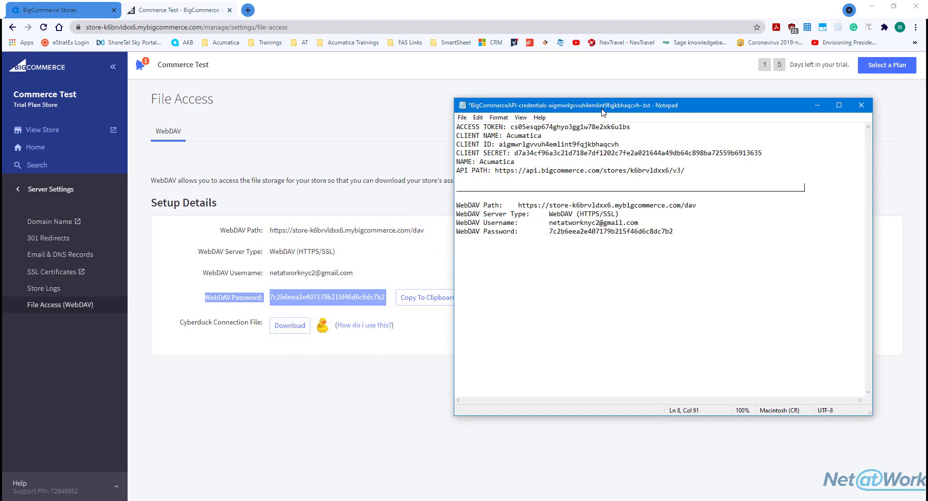
{"action": "key", "text": "ctrl+s"}
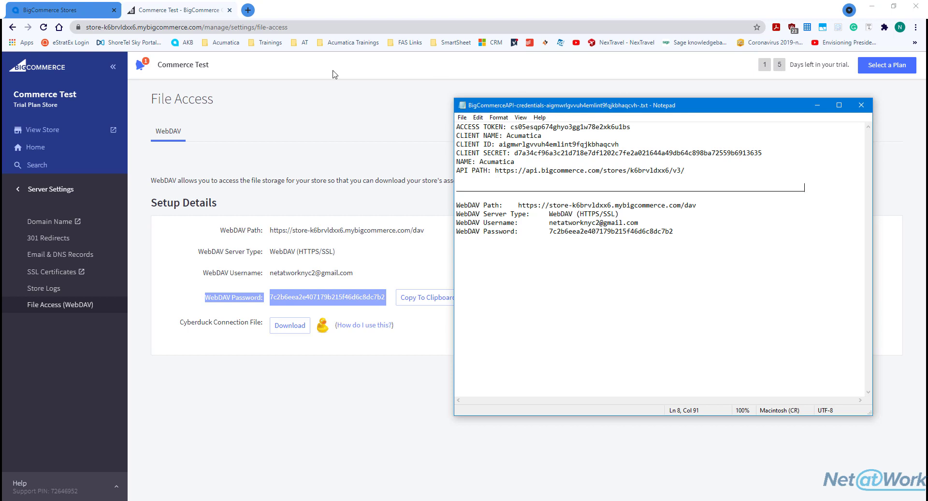
{"action": "left_click", "coordinate": [534, 8]}
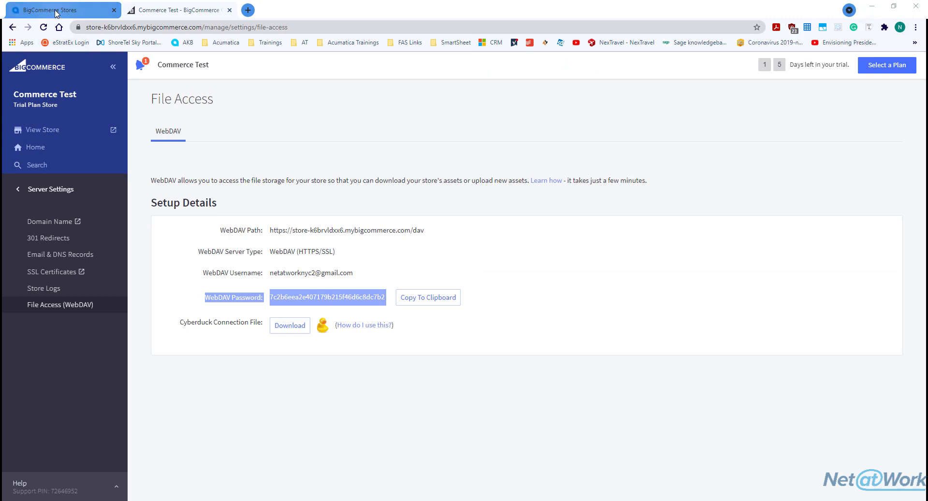
{"action": "left_click", "coordinate": [71, 14]}
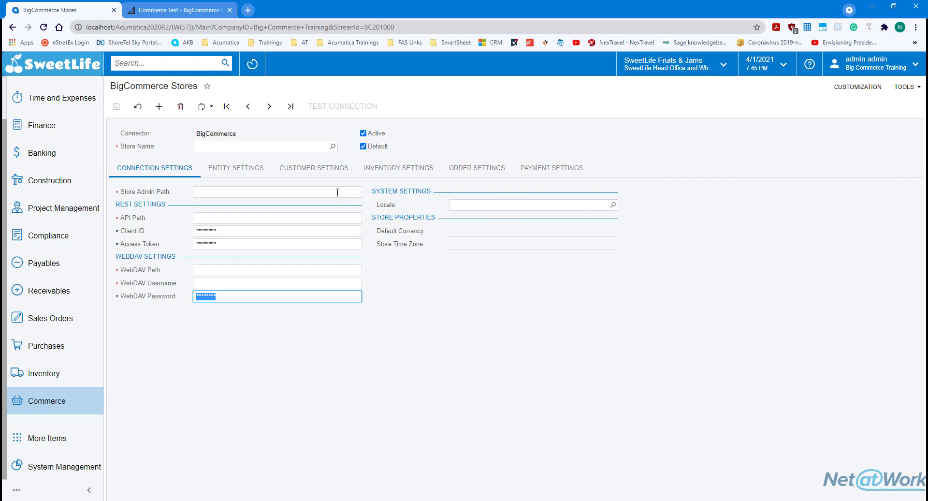
Reload the BigCommerce Stores form and enter 'Commerce Test' as the Store Name
{"action": "left_click", "coordinate": [43, 27]}
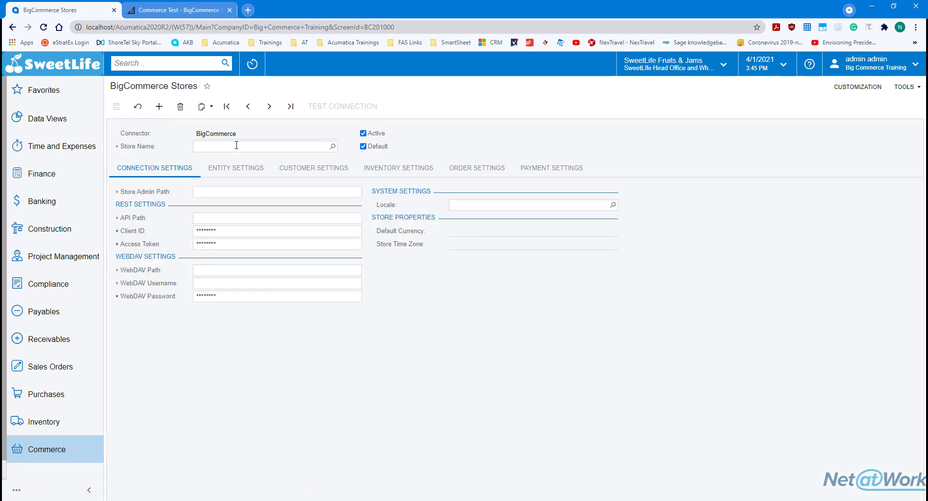
{"action": "left_click", "coordinate": [236, 145]}
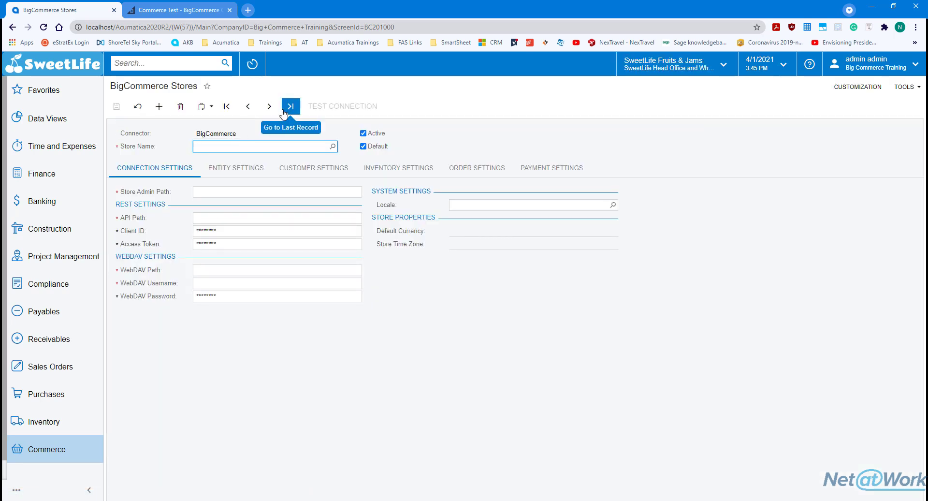
{"action": "type", "text": "Commerce Test"}
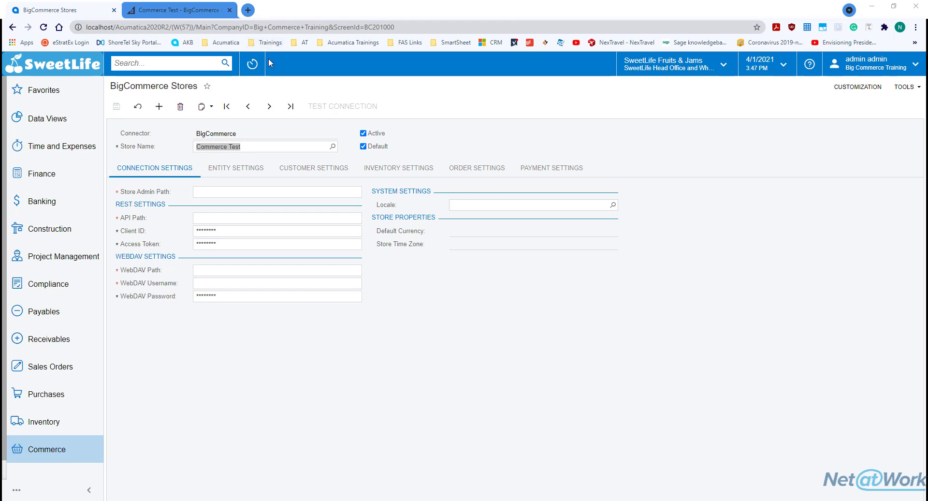
Fill Store Admin Path with the store URL and API Path with the path from the credentials notes
{"action": "left_click", "coordinate": [257, 191]}
{"action": "key", "text": "ctrl+v"}
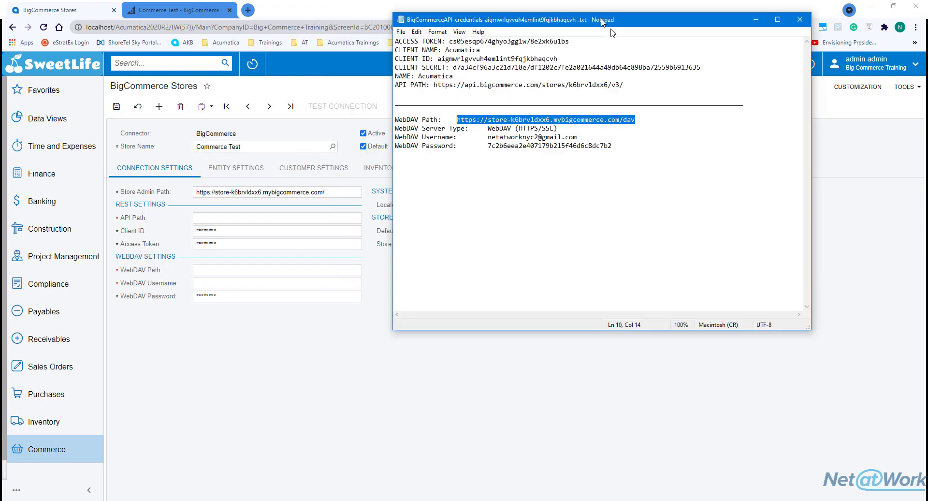
{"action": "left_click_drag", "start_coordinate": [483, 16], "coordinate": [667, 107]}
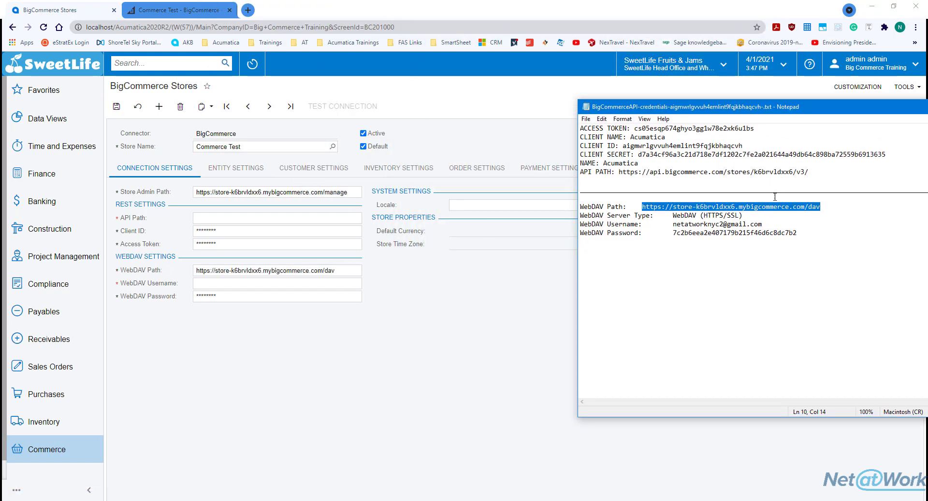
{"action": "left_click_drag", "start_coordinate": [808, 172], "coordinate": [619, 173]}
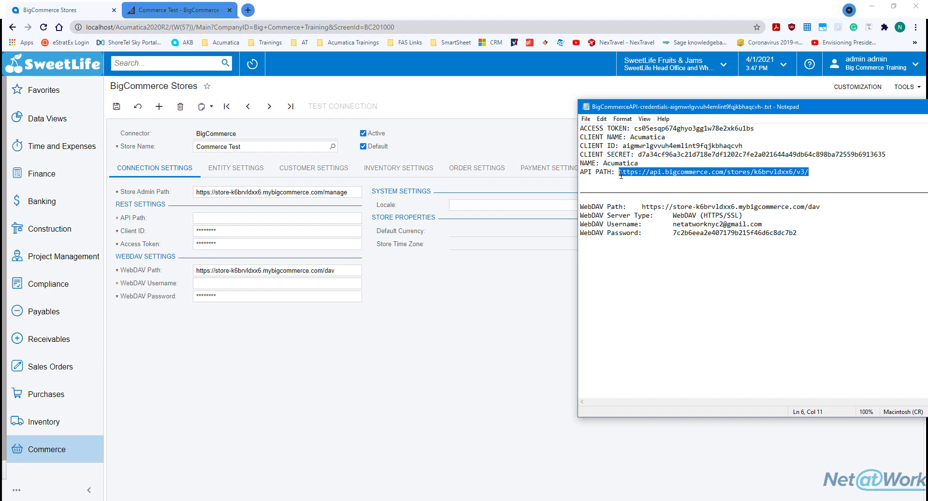
{"action": "left_click", "coordinate": [212, 219]}
{"action": "key", "text": "ctrl+v"}
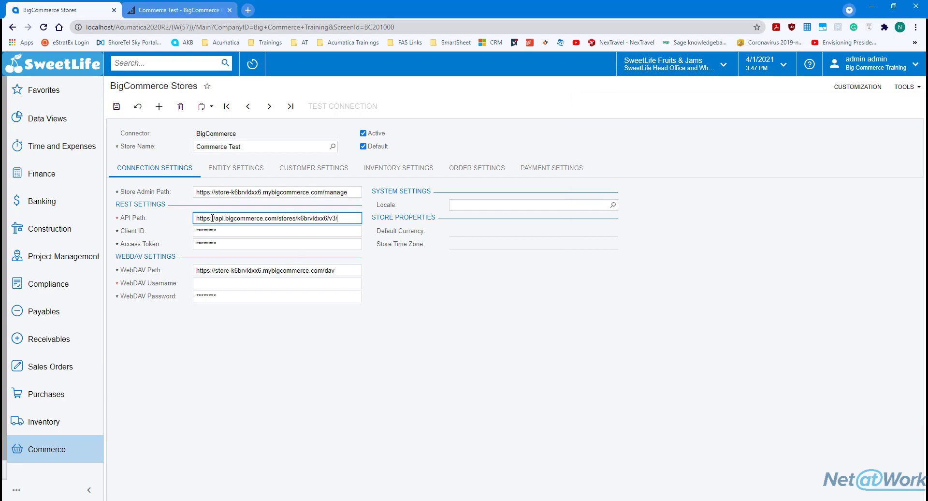
{"action": "key", "text": "alt+Tab"}
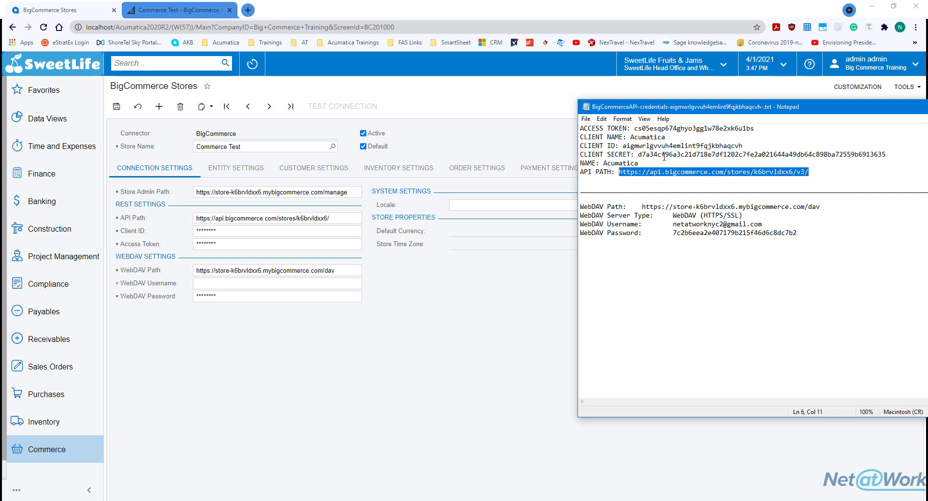
Copy the Client ID and Access Token from the credentials file into their Acumatica fields
{"action": "left_click_drag", "start_coordinate": [622, 146], "coordinate": [739, 143]}
{"action": "key", "text": "ctrl+c"}
{"action": "left_click", "coordinate": [254, 231]}
{"action": "key", "text": "ctrl+v"}
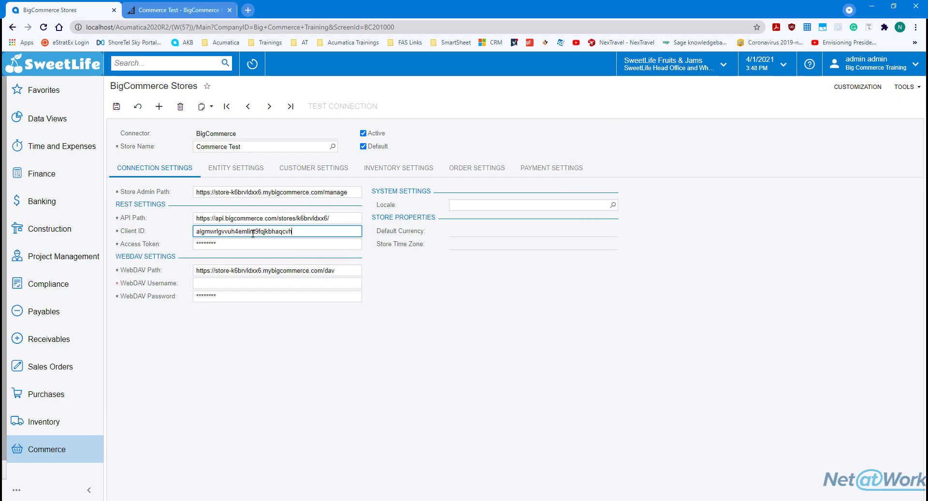
{"action": "left_click", "coordinate": [263, 244]}
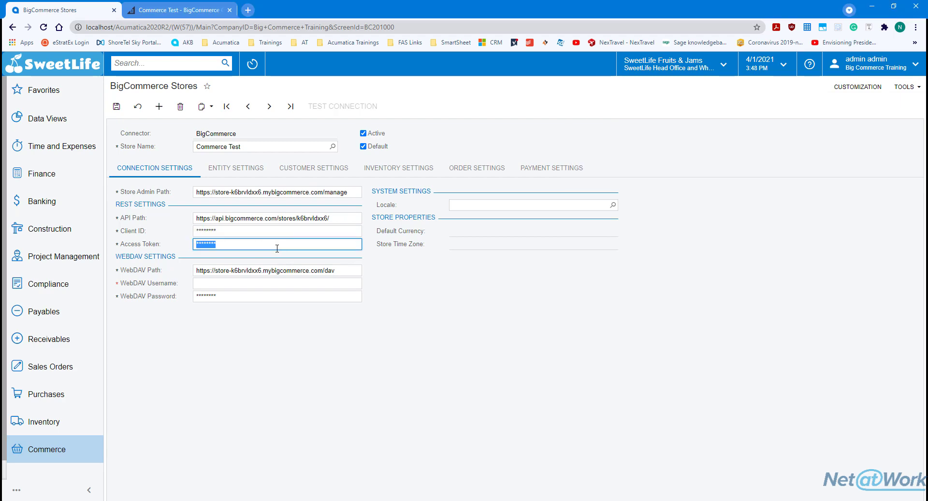
{"action": "key", "text": "alt+Tab"}
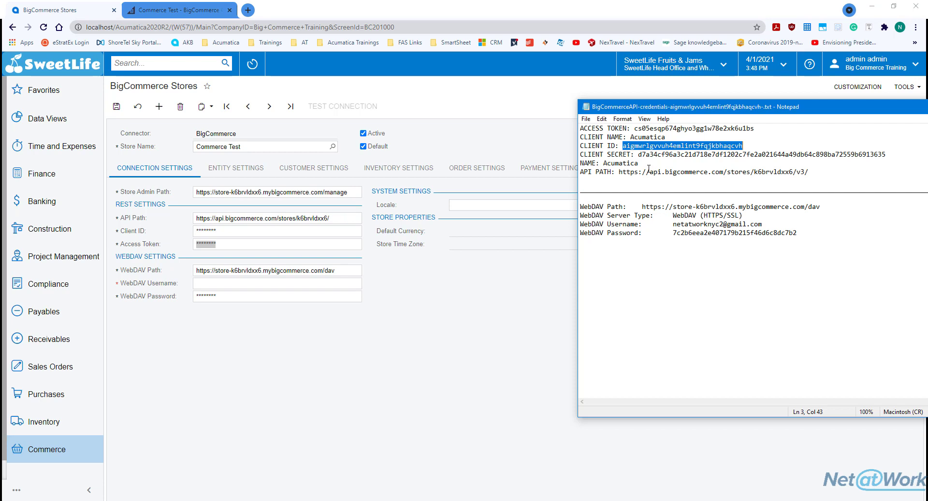
{"action": "left_click_drag", "start_coordinate": [635, 128], "coordinate": [758, 126]}
{"action": "key", "text": "ctrl+c"}
{"action": "left_click", "coordinate": [238, 244]}
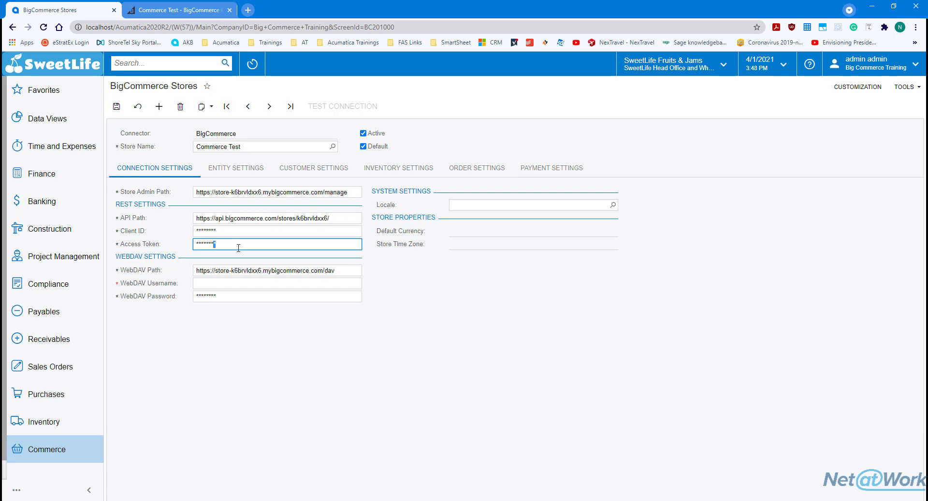
{"action": "key", "text": "ctrl+v"}
Fill WebDAV Username and WebDAV Password with the values copied from the credentials file and BigCommerce
{"action": "left_click", "coordinate": [258, 271]}
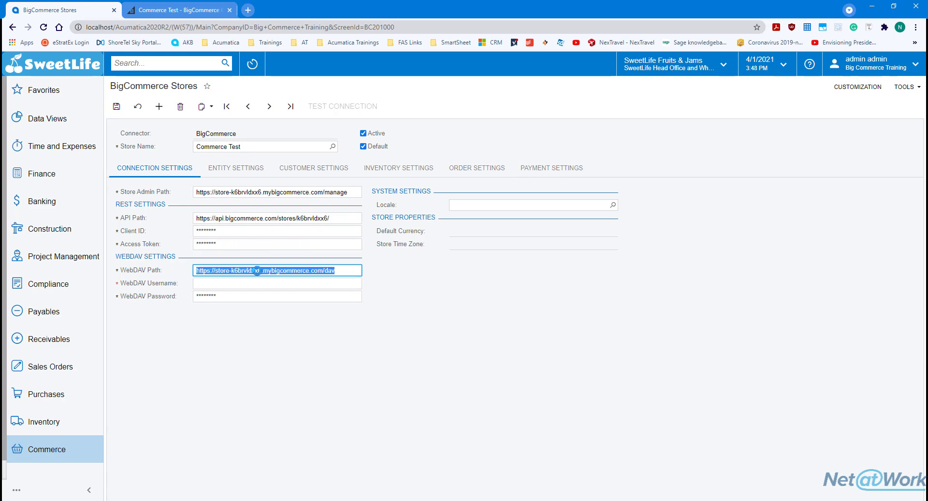
{"action": "key", "text": "alt+Tab"}
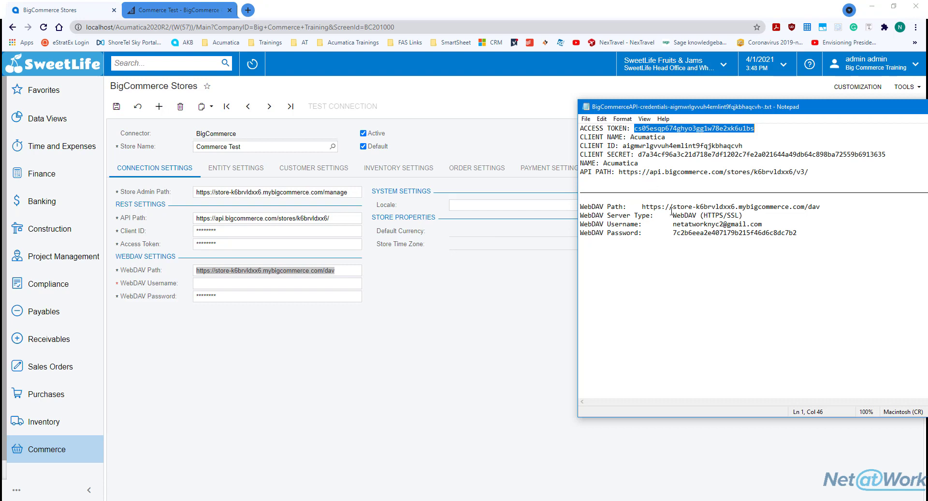
{"action": "left_click_drag", "start_coordinate": [672, 225], "coordinate": [762, 224]}
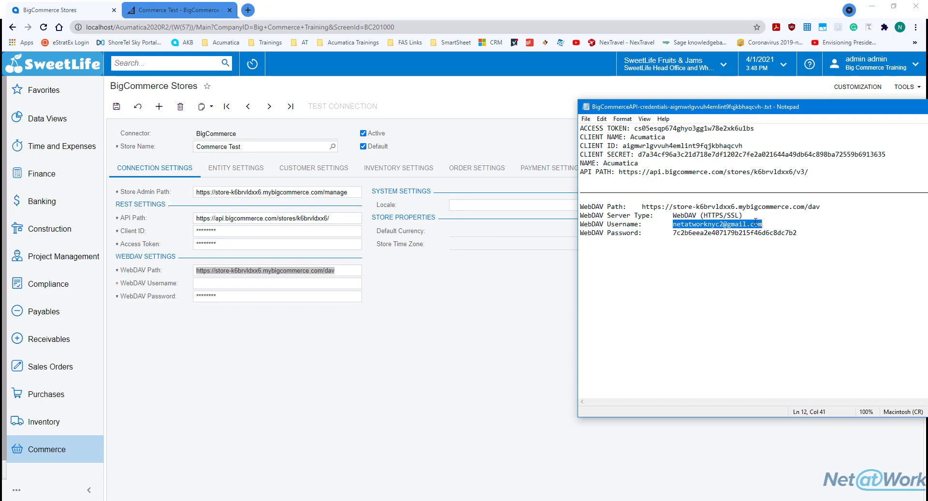
{"action": "left_click", "coordinate": [248, 283]}
{"action": "key", "text": "ctrl+v"}
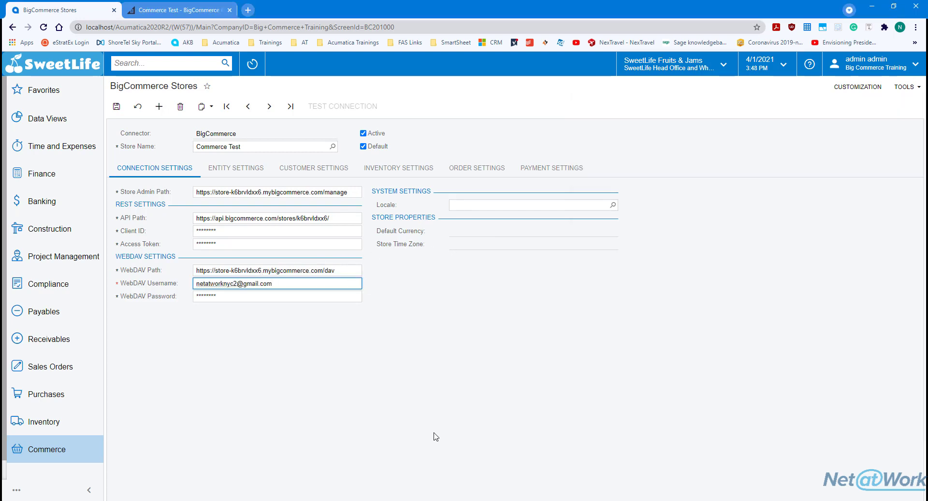
{"action": "key", "text": "alt+Tab"}
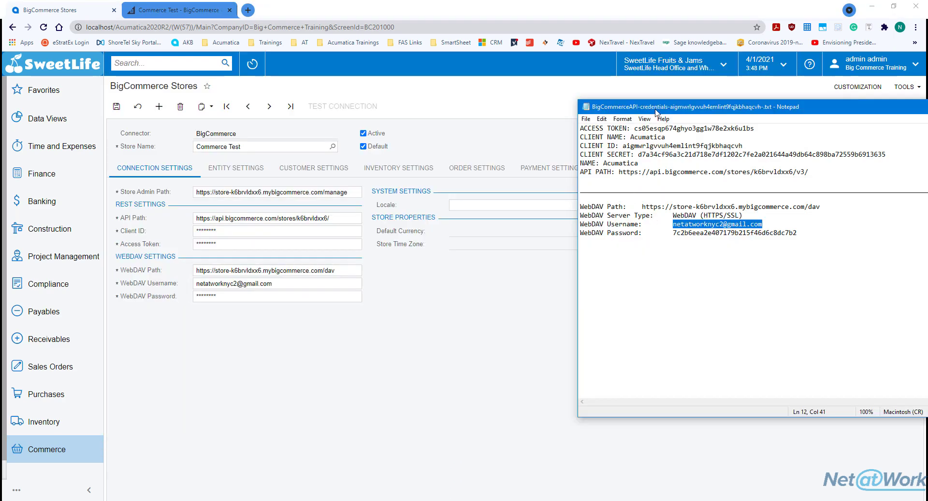
{"action": "key", "text": "alt+Tab"}
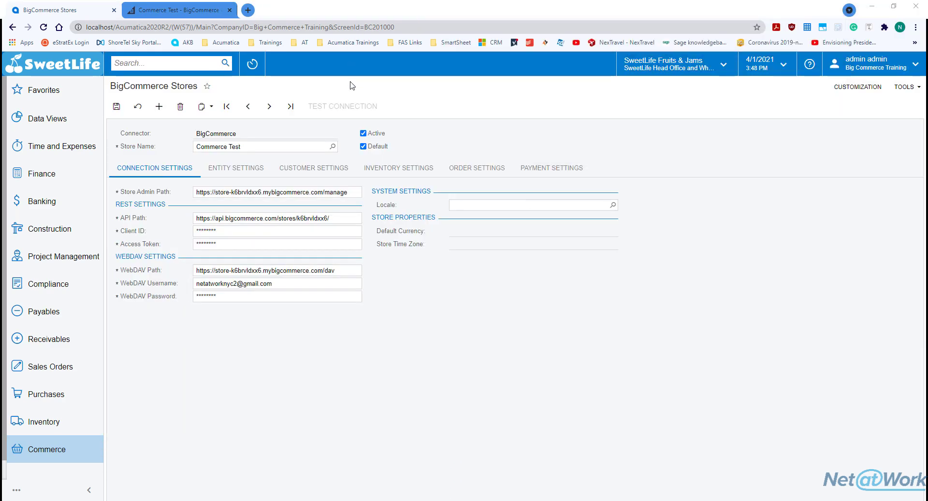
{"action": "left_click", "coordinate": [243, 296]}
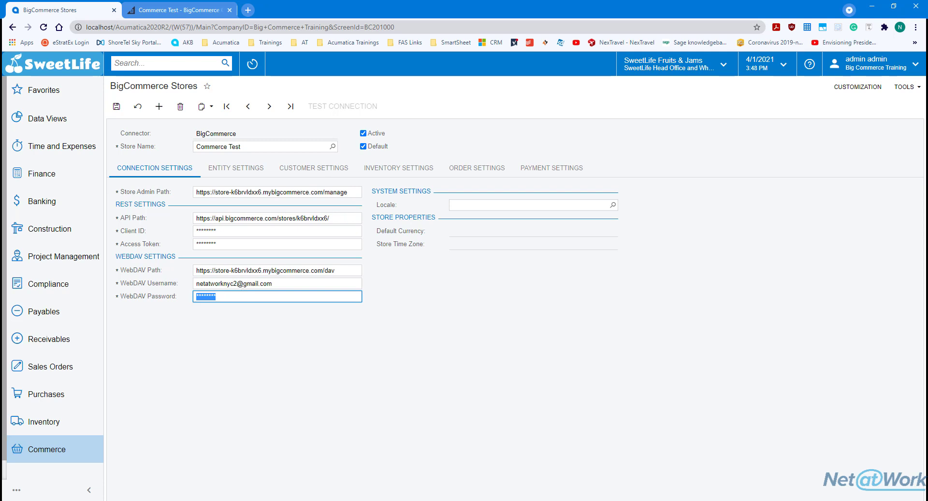
{"action": "key", "text": "alt+Tab"}
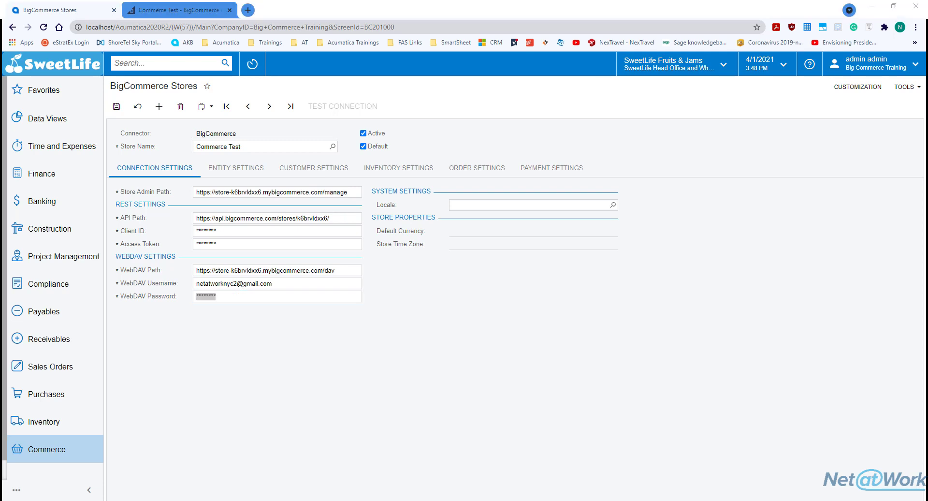
{"action": "left_click", "coordinate": [234, 294]}
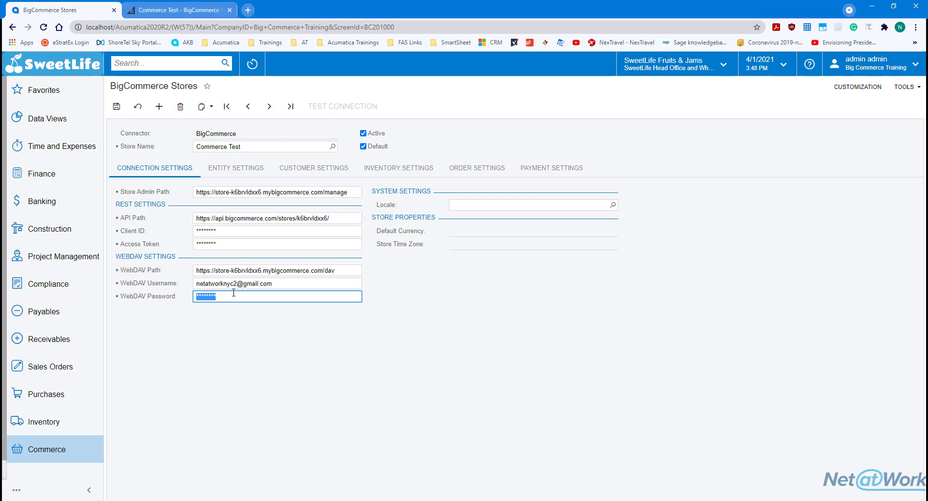
{"action": "key", "text": "ctrl+v"}
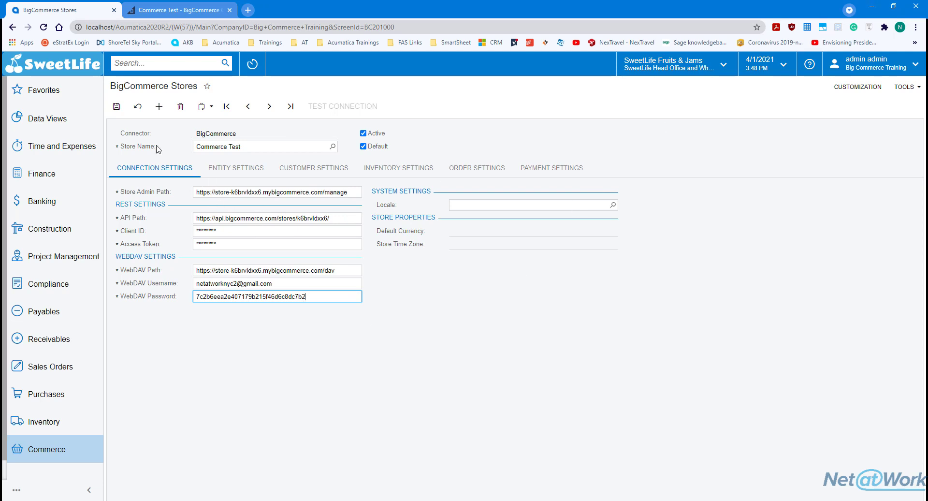
Save the Commerce Test store and run Test Connection until it succeeds, then return to BigCommerce
{"action": "left_click", "coordinate": [117, 107]}
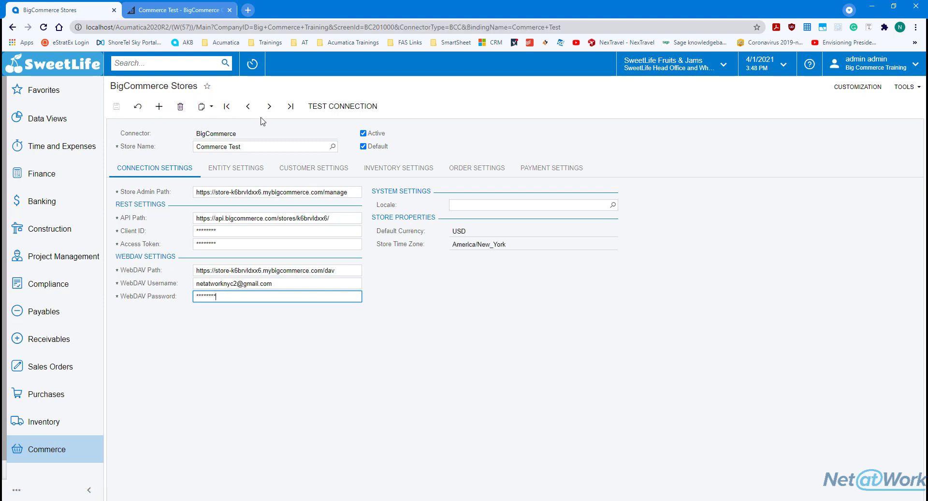
{"action": "left_click", "coordinate": [326, 111]}
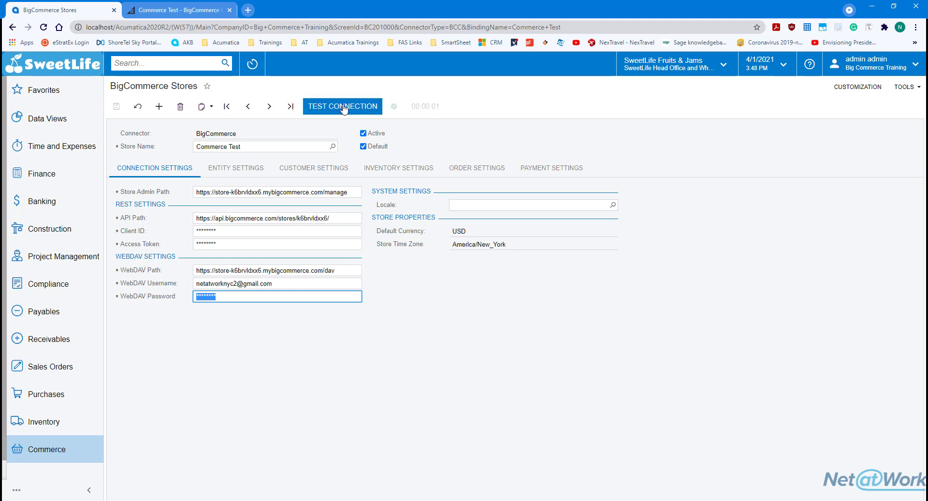
{"action": "mouse_move", "coordinate": [394, 111]}
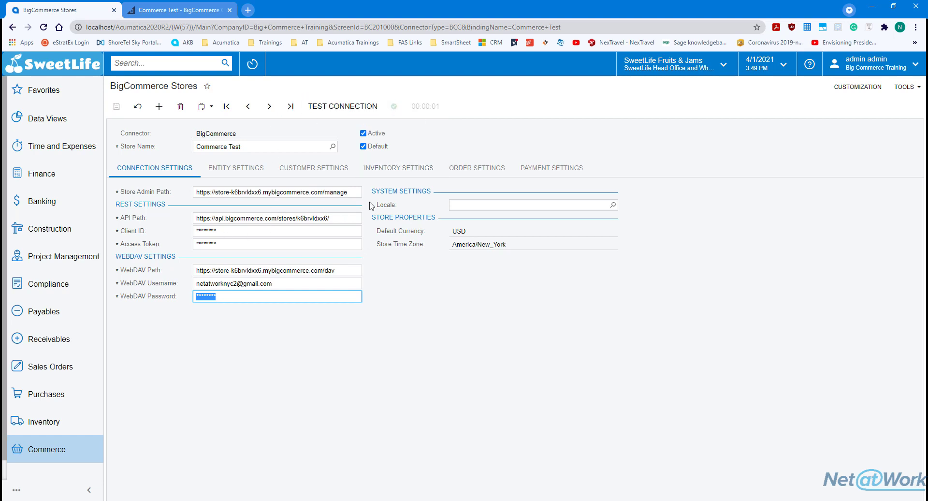
{"action": "left_click", "coordinate": [195, 10]}
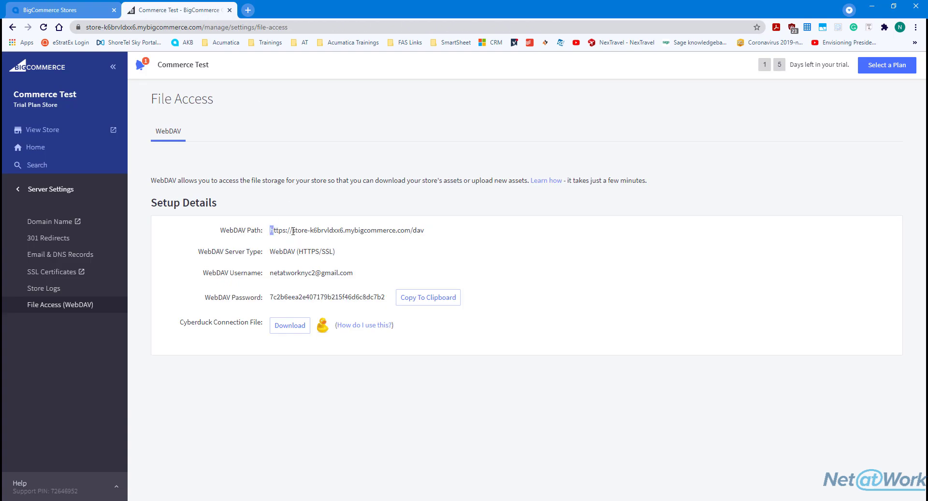
Review the WebDAV Path on BigCommerce's File Access page, then return to the Acumatica store record
{"action": "left_click_drag", "start_coordinate": [271, 231], "coordinate": [308, 233]}
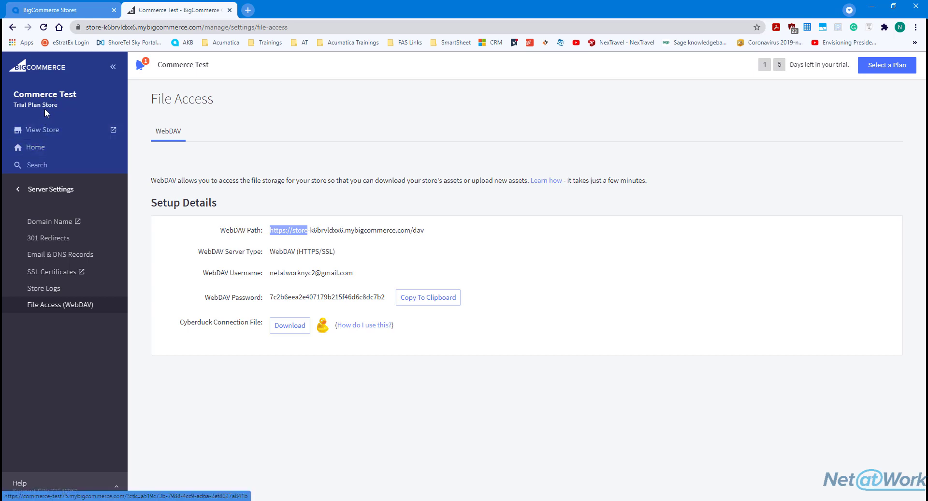
{"action": "left_click", "coordinate": [50, 189]}
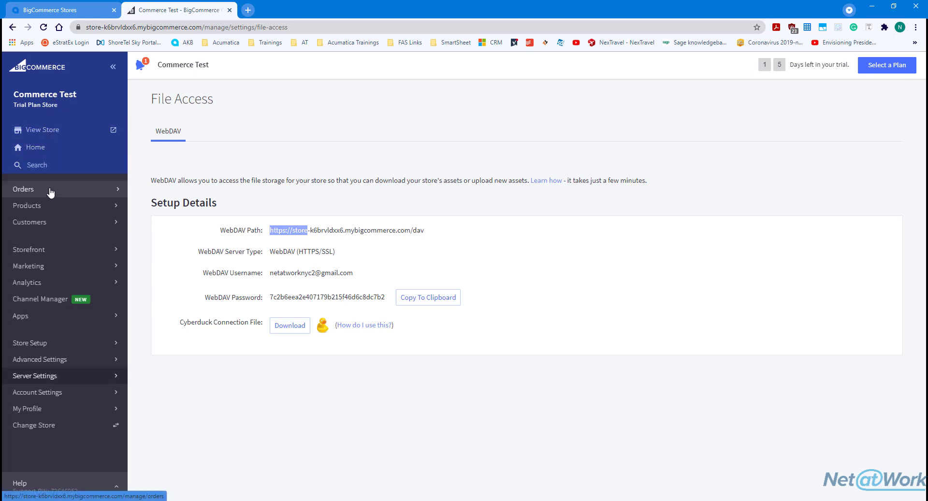
{"action": "left_click", "coordinate": [62, 12]}
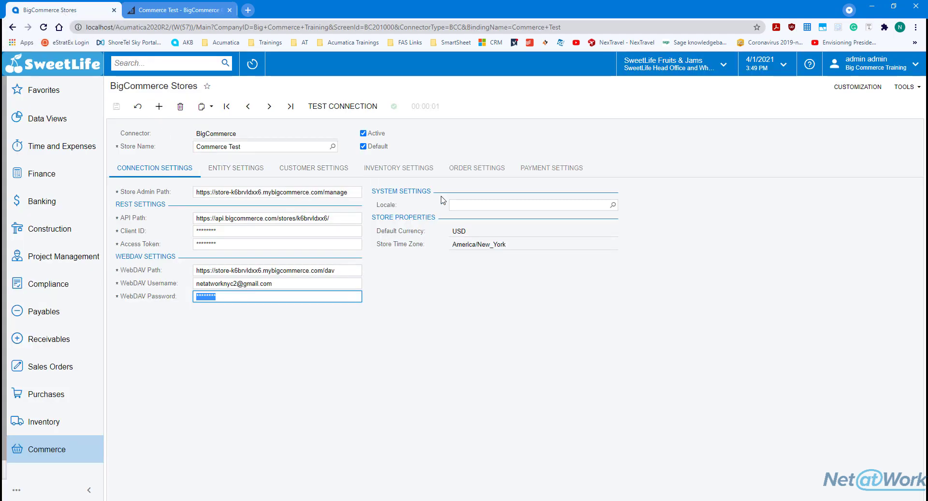
Show the Entity Settings list and widen the Entity column so full entity names are readable
{"action": "left_click", "coordinate": [228, 169]}
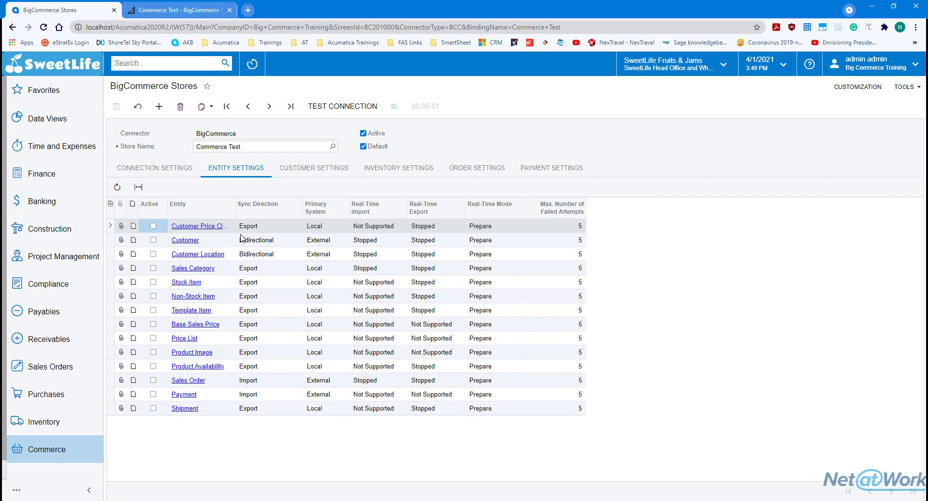
{"action": "left_click", "coordinate": [237, 212]}
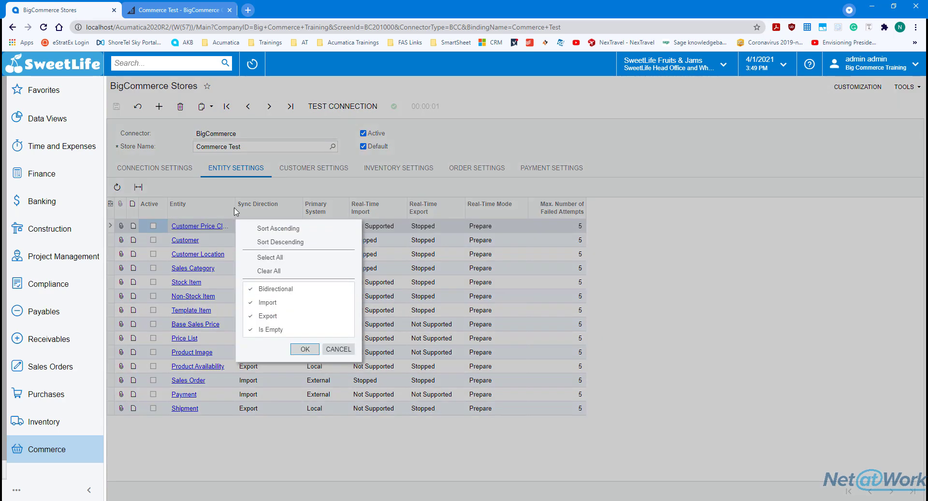
{"action": "left_click", "coordinate": [235, 209]}
{"action": "left_click_drag", "start_coordinate": [235, 208], "coordinate": [284, 209]}
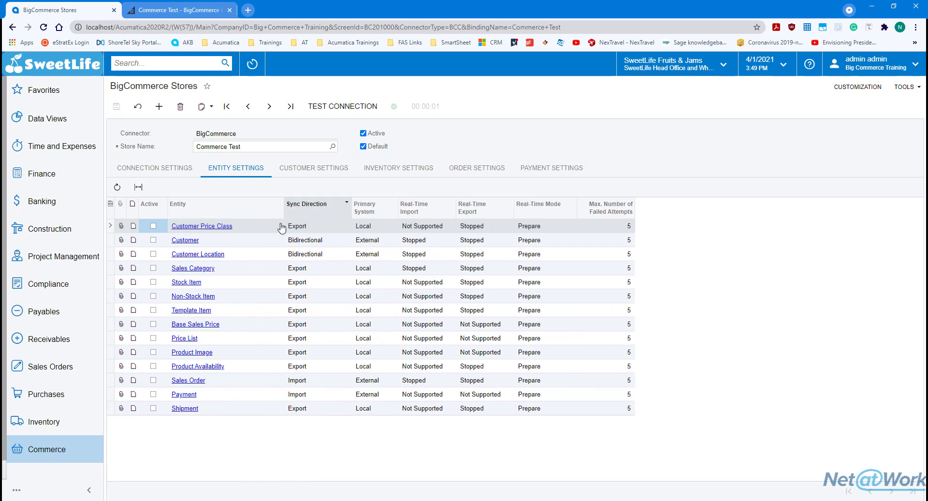
{"action": "left_click", "coordinate": [240, 243]}
{"action": "left_click", "coordinate": [246, 258]}
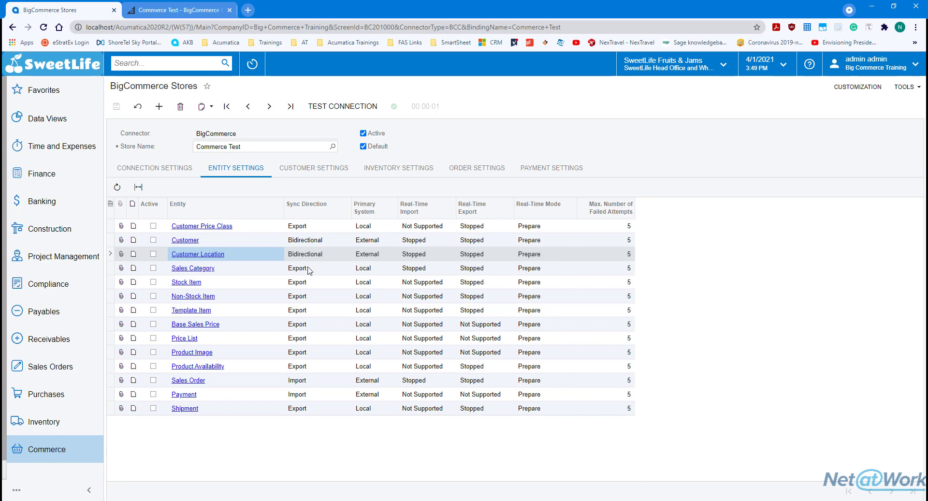
Inspect Sync Direction choices for Sales Category, Customer Price Class and Base Sales Price, then fit the grid
{"action": "left_click", "coordinate": [308, 269]}
{"action": "left_click", "coordinate": [309, 269]}
{"action": "left_click", "coordinate": [308, 226]}
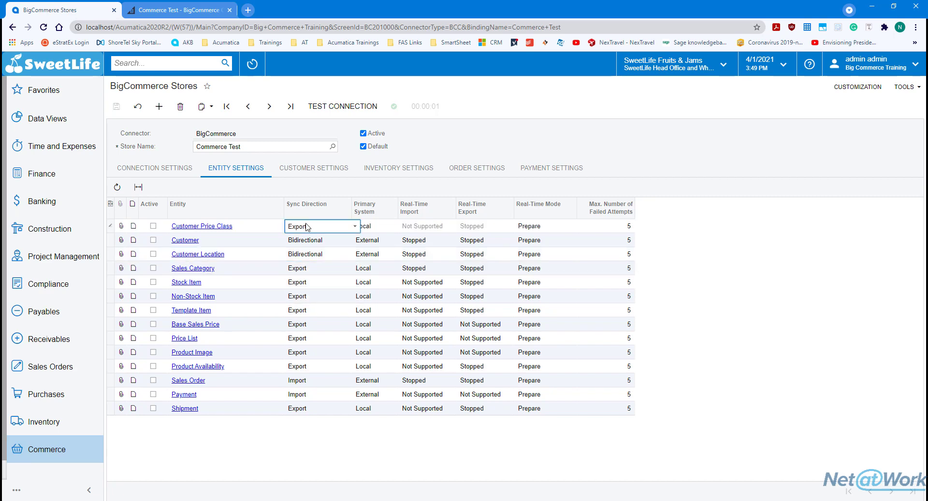
{"action": "left_click", "coordinate": [308, 226]}
{"action": "left_click", "coordinate": [308, 324]}
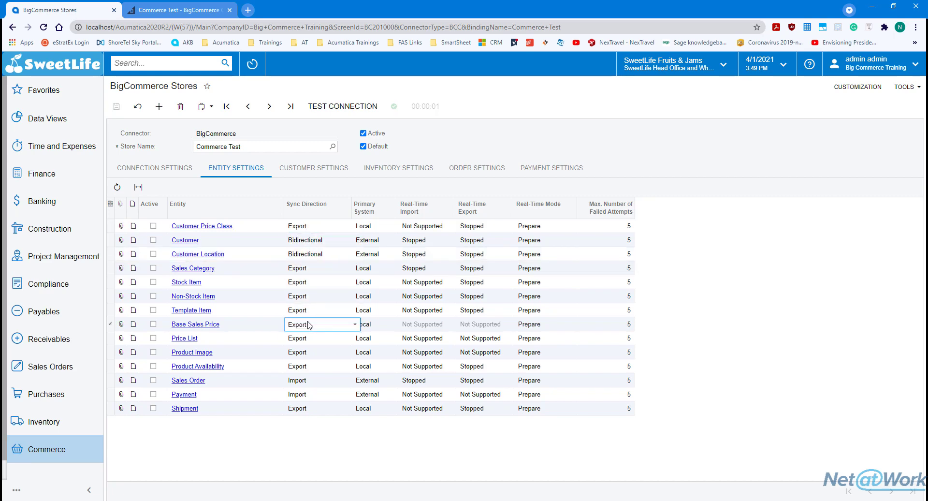
{"action": "left_click", "coordinate": [308, 323]}
{"action": "left_click", "coordinate": [308, 323]}
{"action": "left_click", "coordinate": [138, 186]}
Review the Customer, Inventory, Order and Payment settings, then return to Connection Settings and confirm the completed test
{"action": "left_click", "coordinate": [303, 169]}
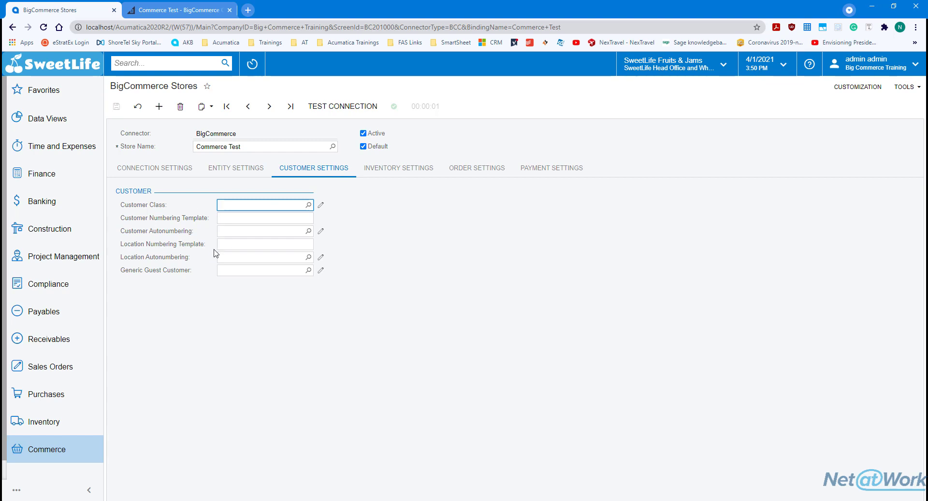
{"action": "left_click", "coordinate": [397, 175]}
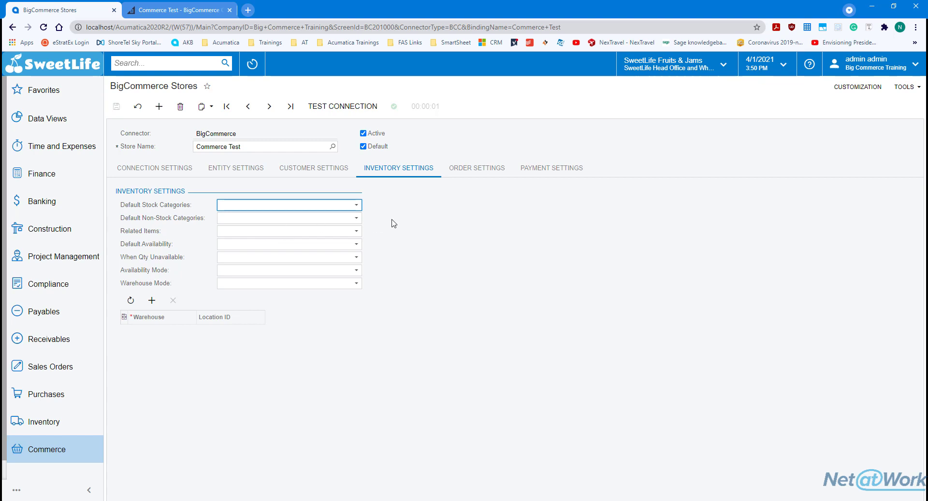
{"action": "left_click", "coordinate": [473, 176]}
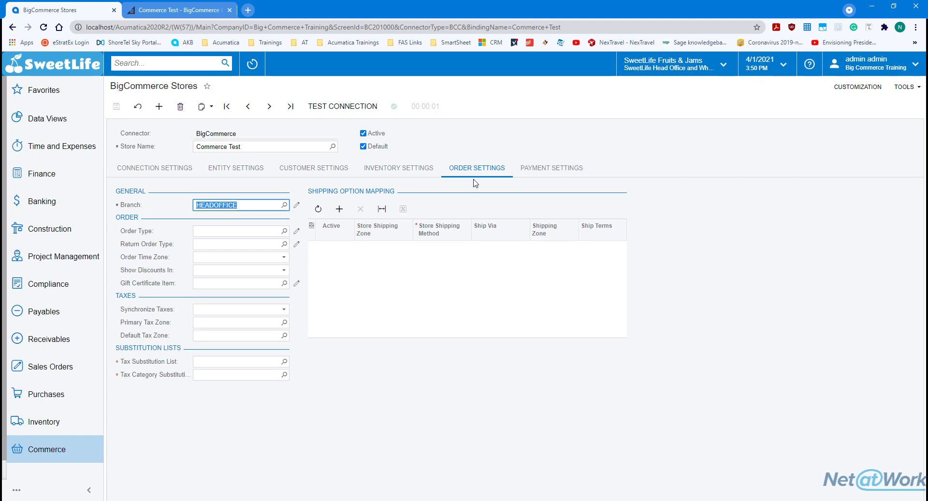
{"action": "left_click", "coordinate": [562, 178]}
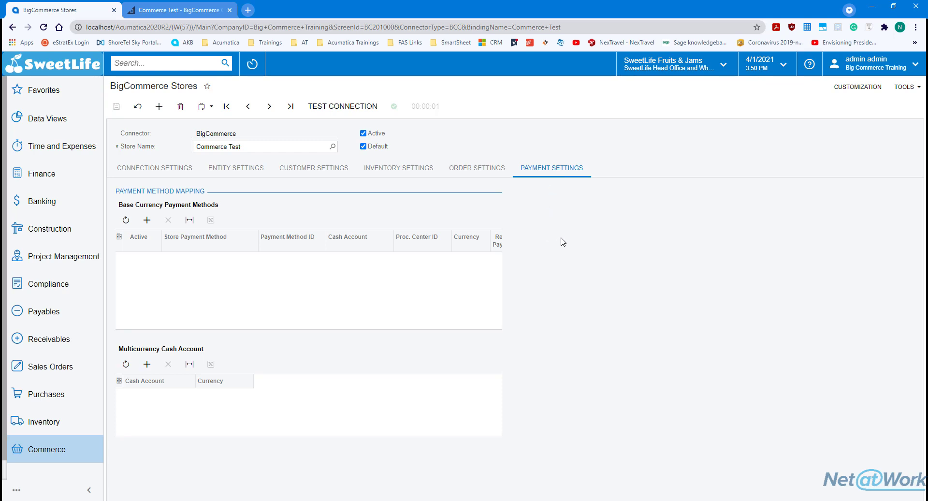
{"action": "left_click", "coordinate": [158, 172]}
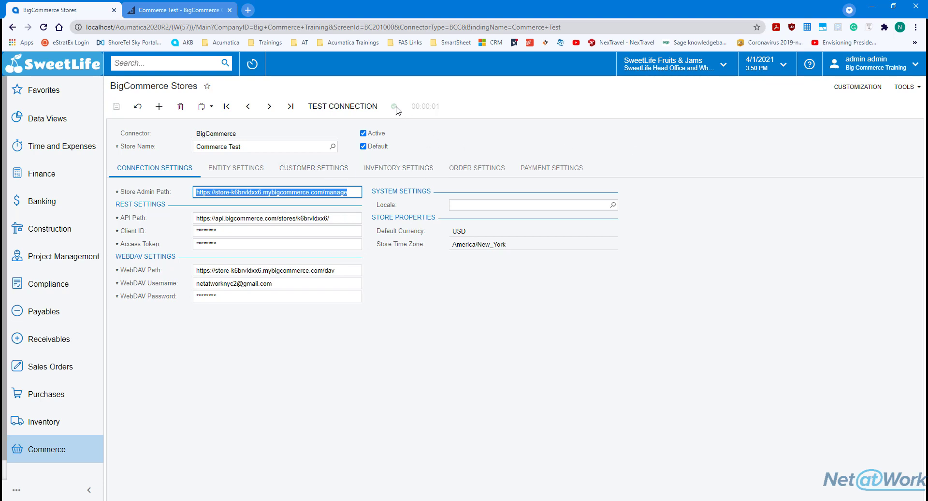
{"action": "mouse_move", "coordinate": [396, 107]}
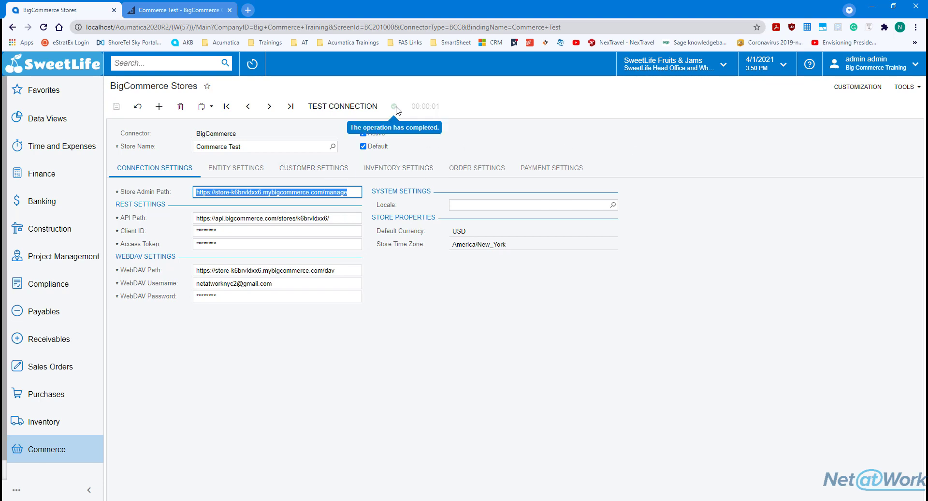